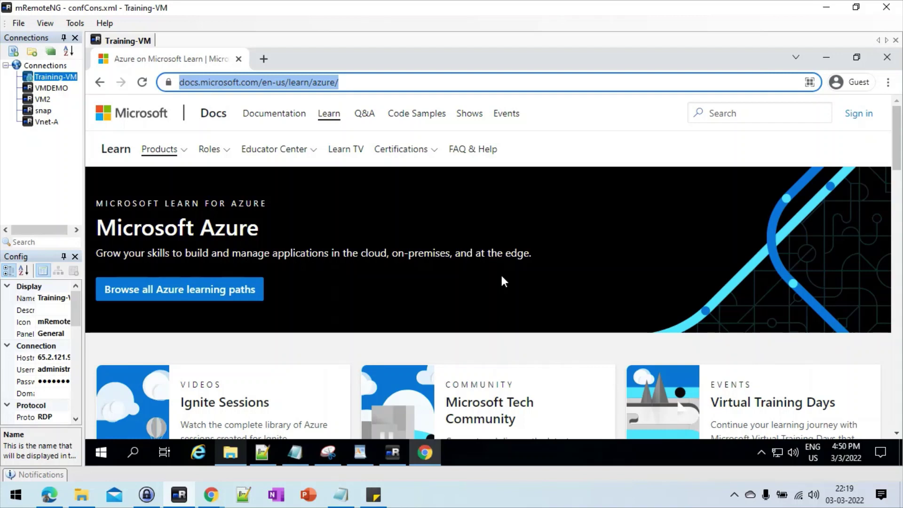
Step: Enter azure.com/learn in Chrome's address bar and load it
{"action": "key", "text": "BackSpace"}
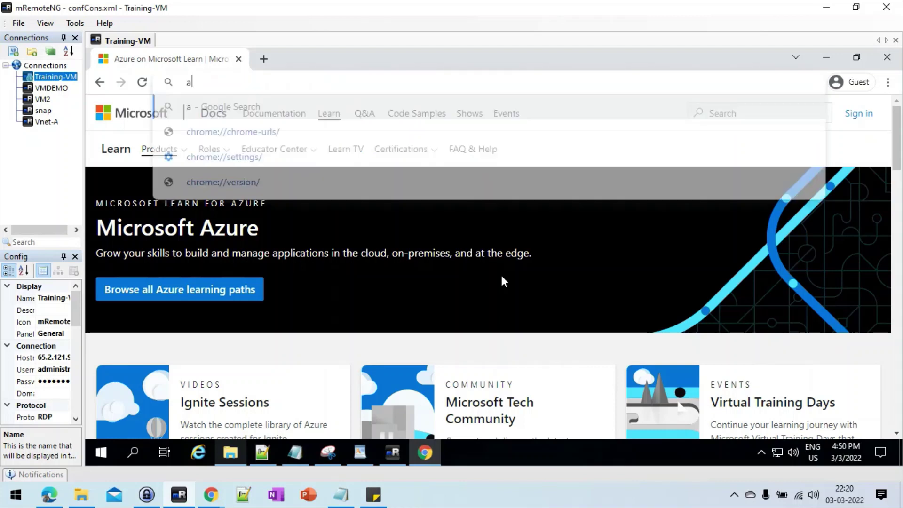
{"action": "type", "text": "ax"}
{"action": "key", "text": "BackSpace"}
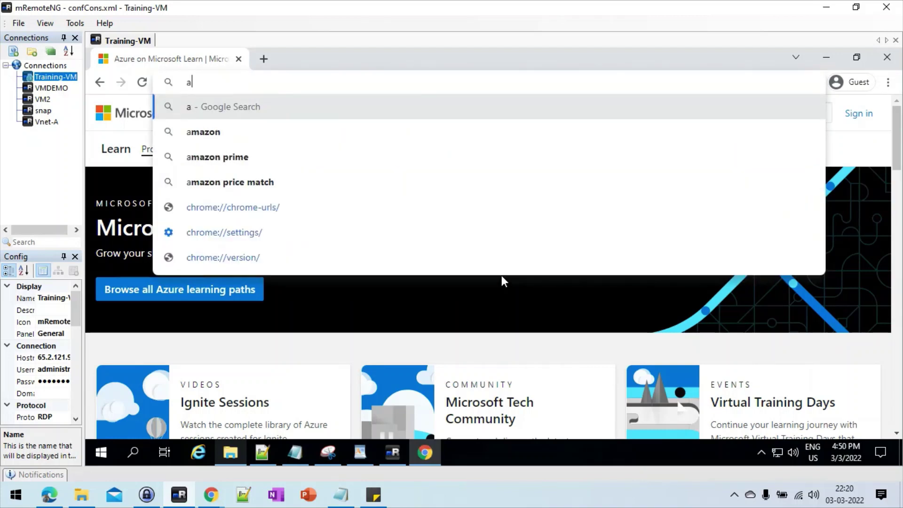
{"action": "type", "text": "zu"}
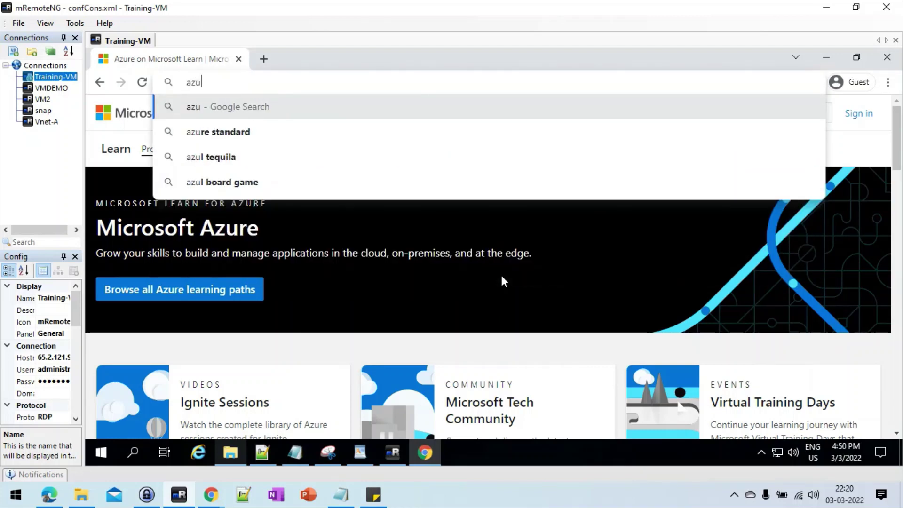
{"action": "type", "text": "re"}
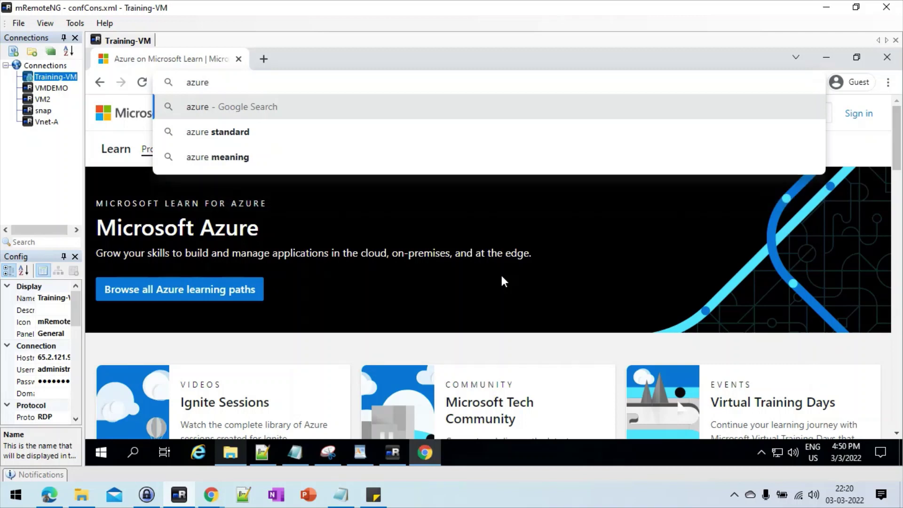
{"action": "type", "text": ".c"}
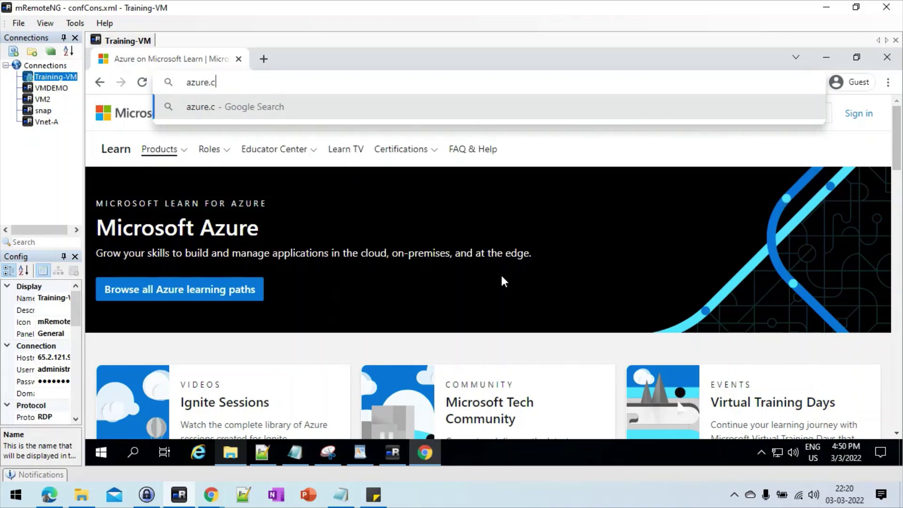
{"action": "type", "text": "om"}
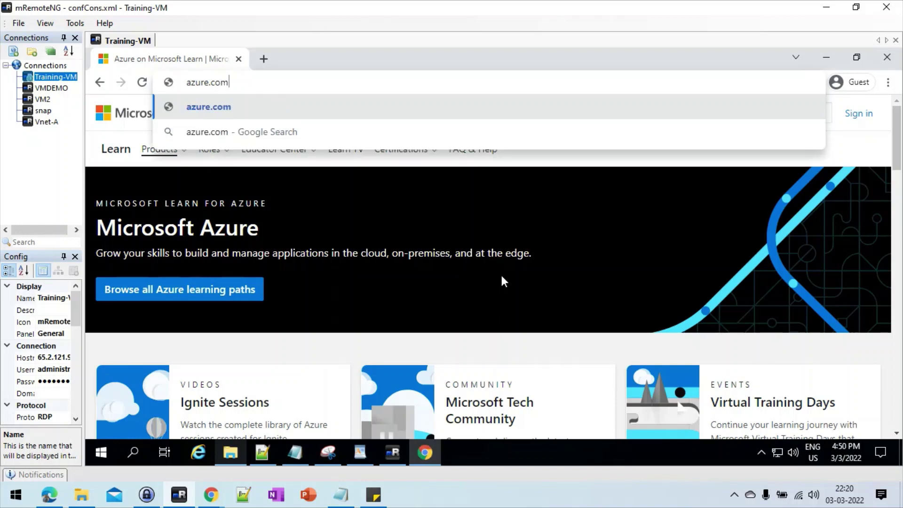
{"action": "type", "text": "/learn"}
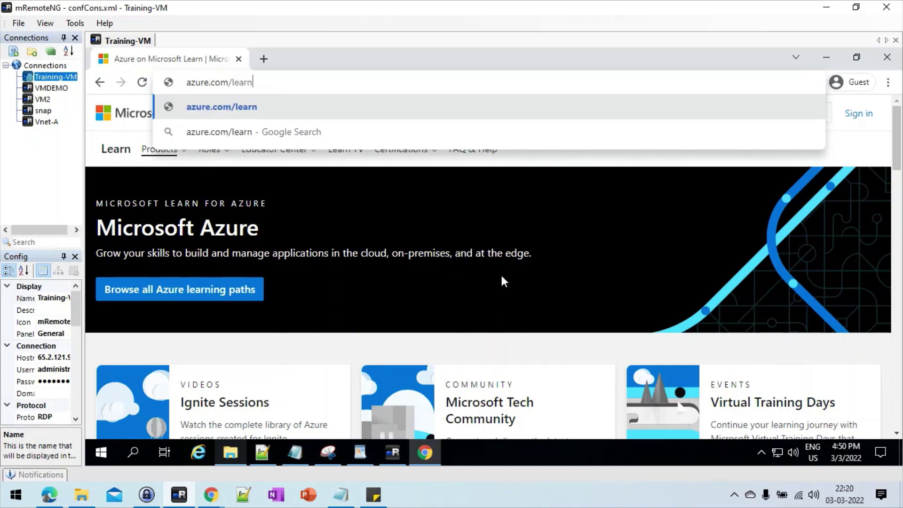
{"action": "key", "text": "Return"}
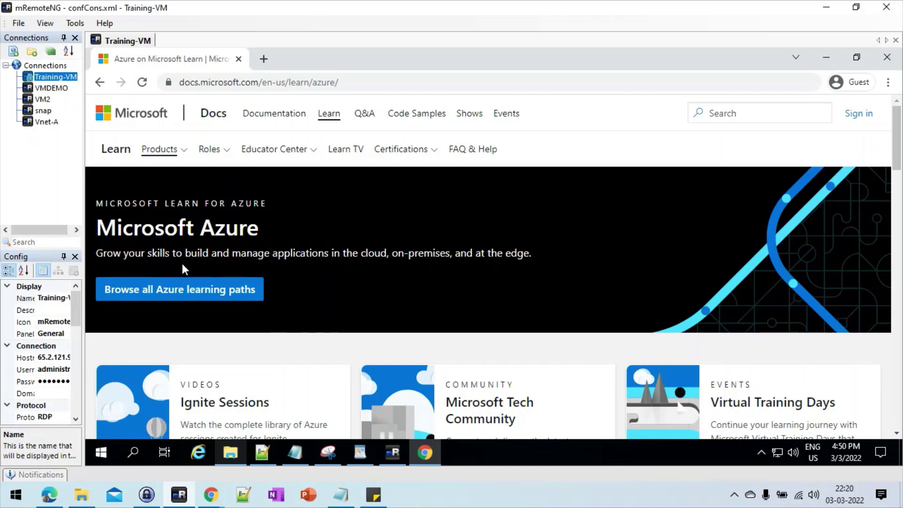
Step: Open the full Azure learning catalogue and expand Azure under the Products filter
{"action": "left_click", "coordinate": [173, 297]}
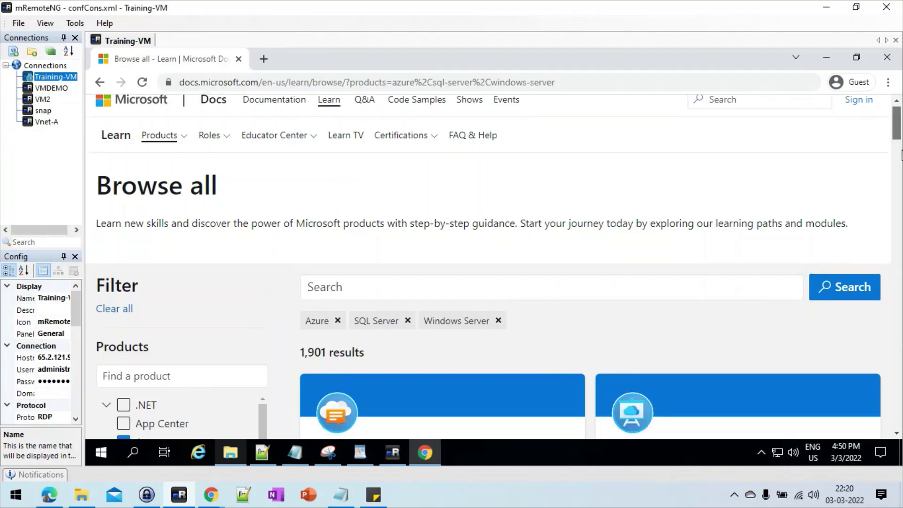
{"action": "left_click_drag", "start_coordinate": [898, 134], "coordinate": [900, 158]}
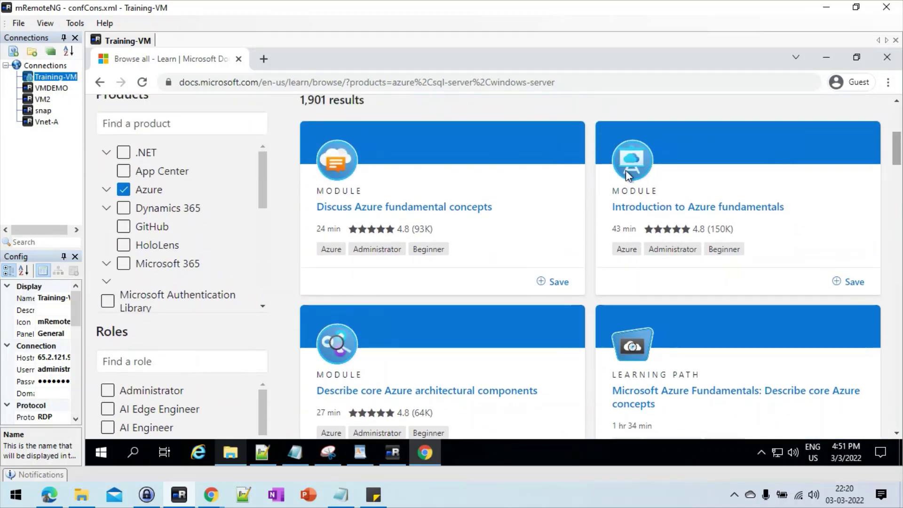
{"action": "left_click", "coordinate": [107, 189]}
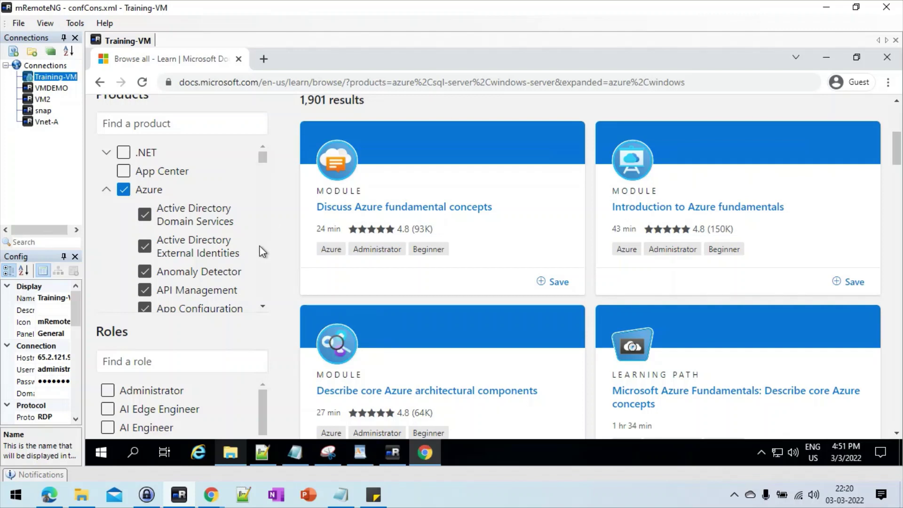
{"action": "scroll", "coordinate": [225, 226], "scroll_direction": "down", "scroll_amount": 3}
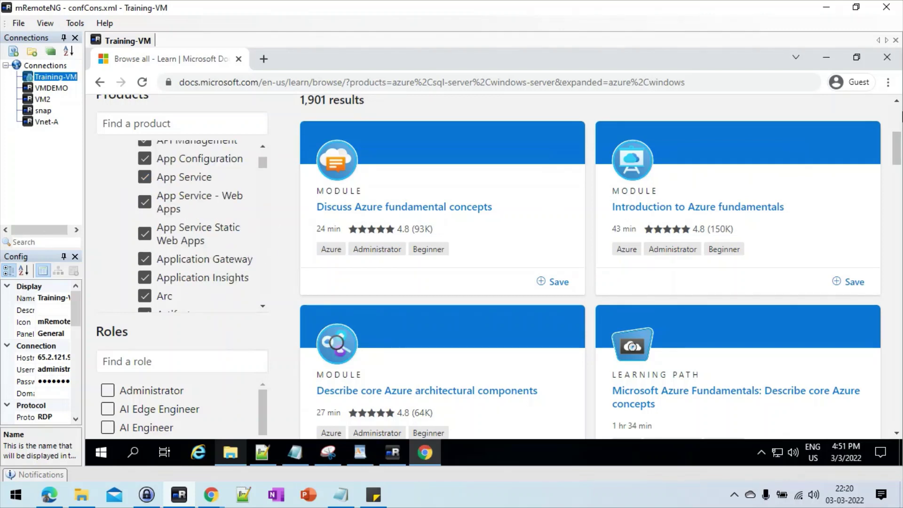
Step: Search the catalogue for 'virtual machin', narrowing it to 76 results
{"action": "left_click", "coordinate": [898, 114]}
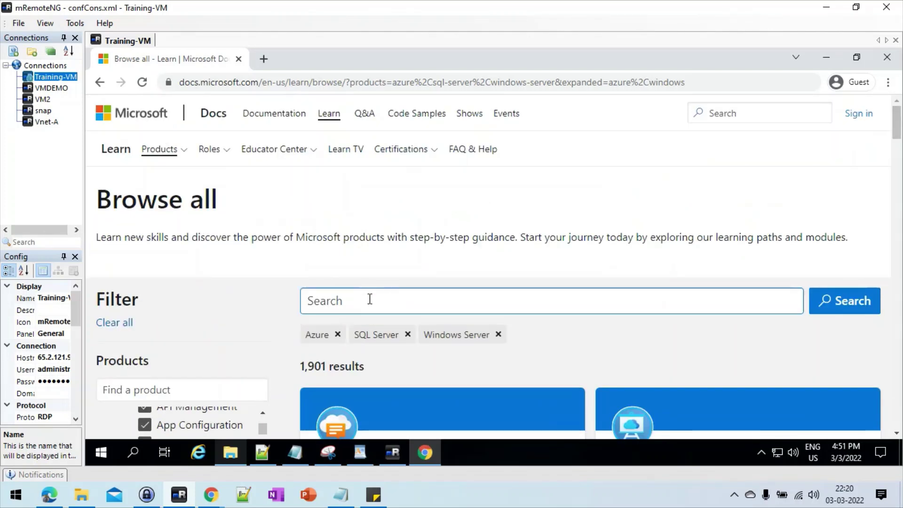
{"action": "left_click", "coordinate": [370, 299]}
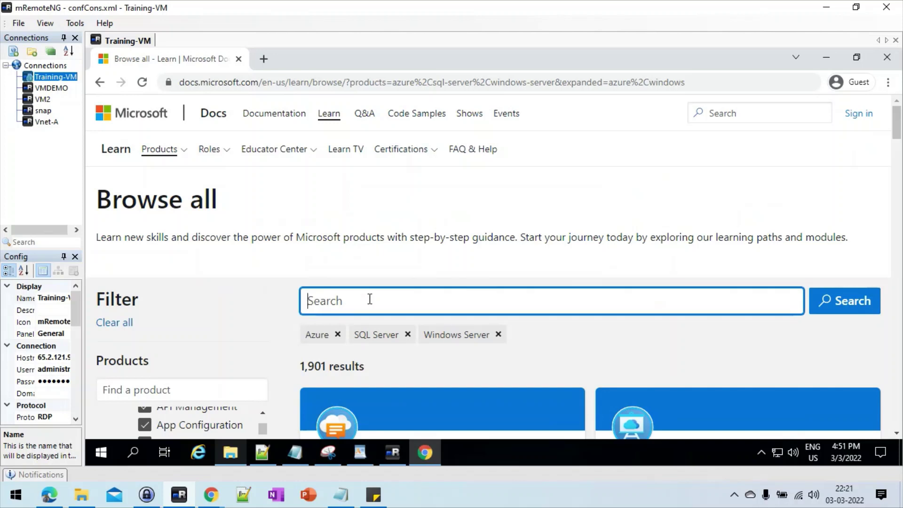
{"action": "type", "text": "vi"}
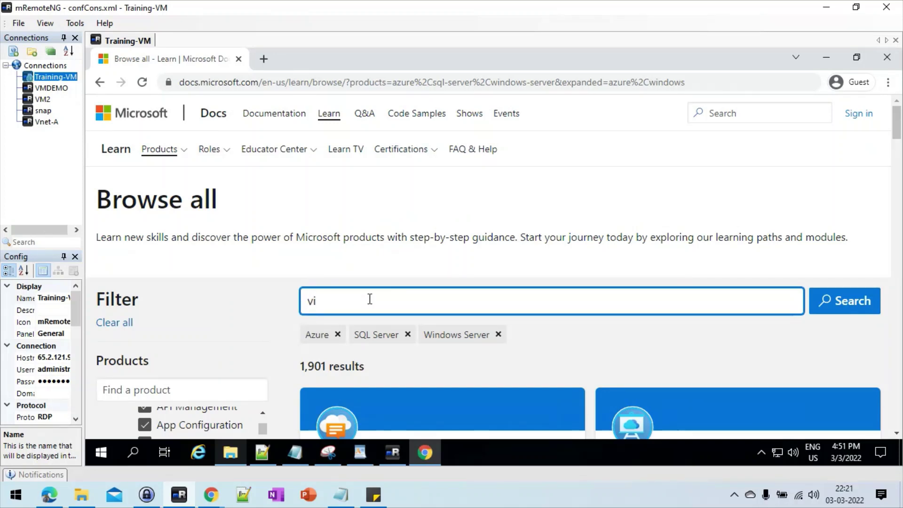
{"action": "type", "text": "rtual"}
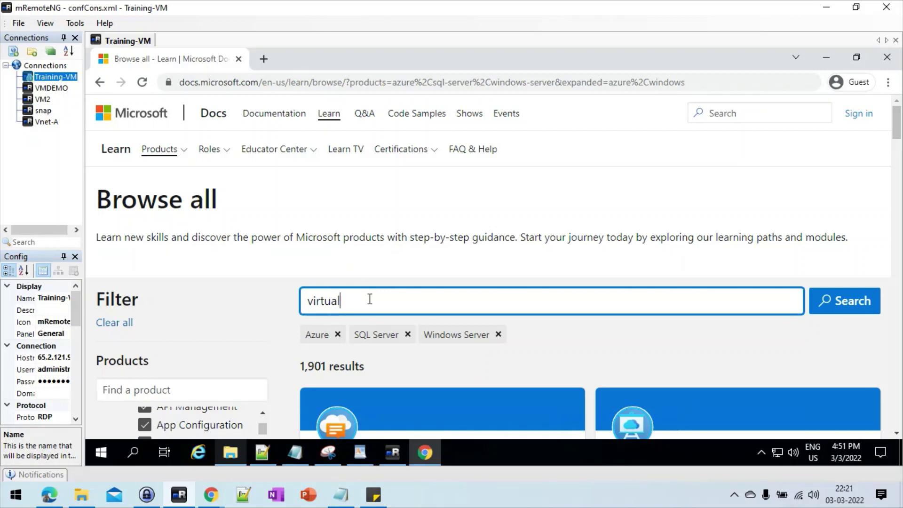
{"action": "type", "text": " machin"}
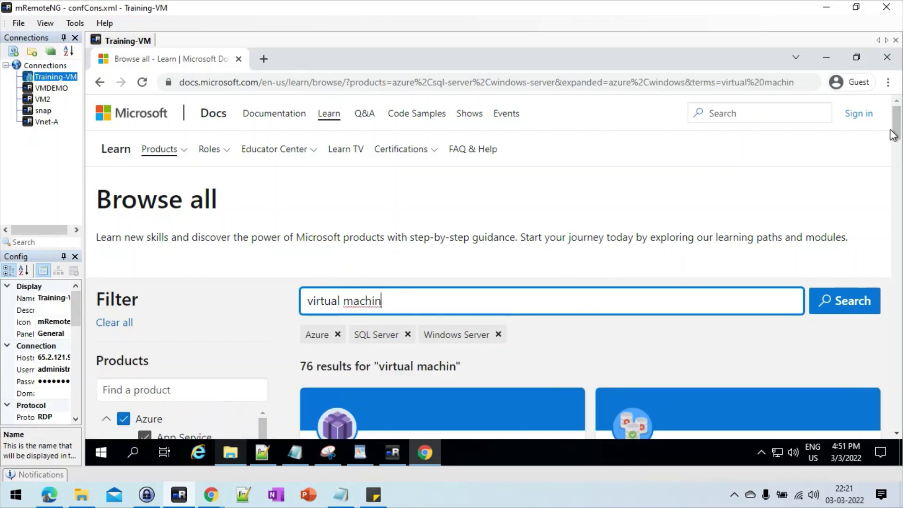
{"action": "left_click_drag", "start_coordinate": [900, 133], "coordinate": [900, 183]}
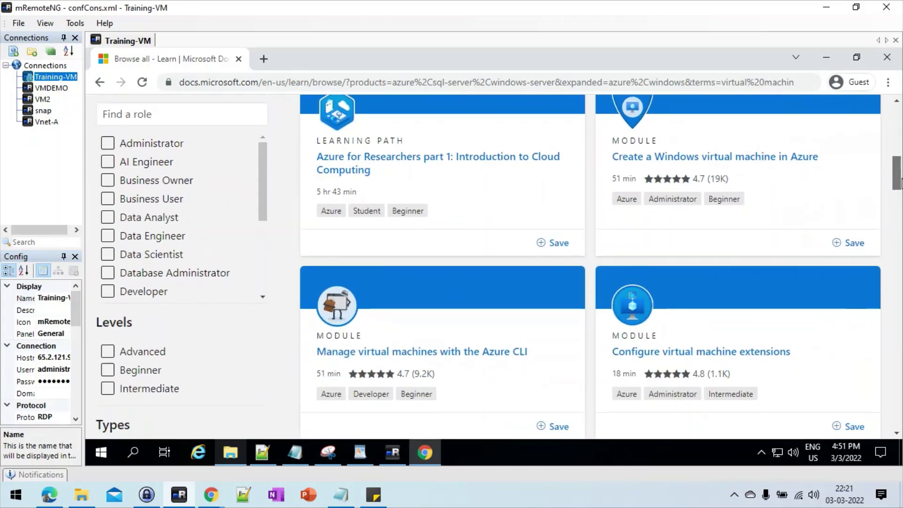
Step: Start the 'Create a Windows virtual machine in Azure' module and advance to its Unit 3 exercise
{"action": "left_click", "coordinate": [721, 157]}
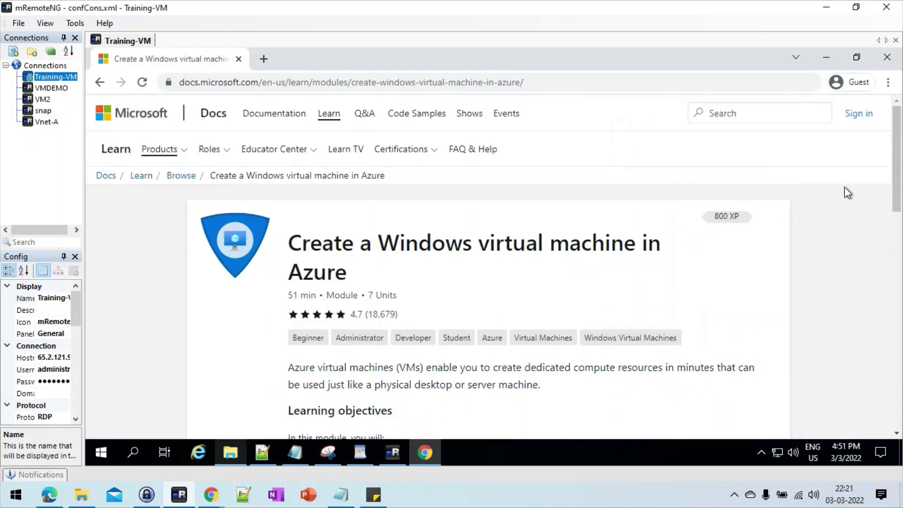
{"action": "scroll", "coordinate": [898, 158], "scroll_direction": "down", "scroll_amount": 3}
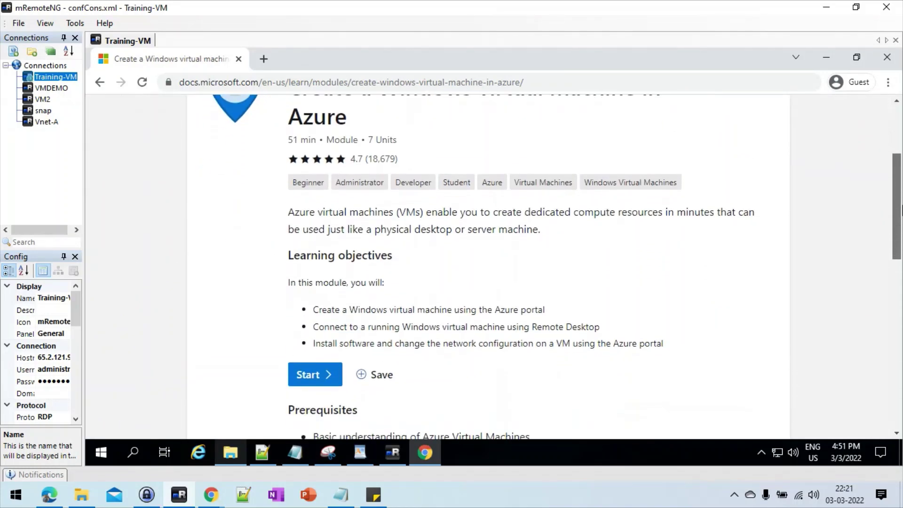
{"action": "left_click", "coordinate": [312, 374]}
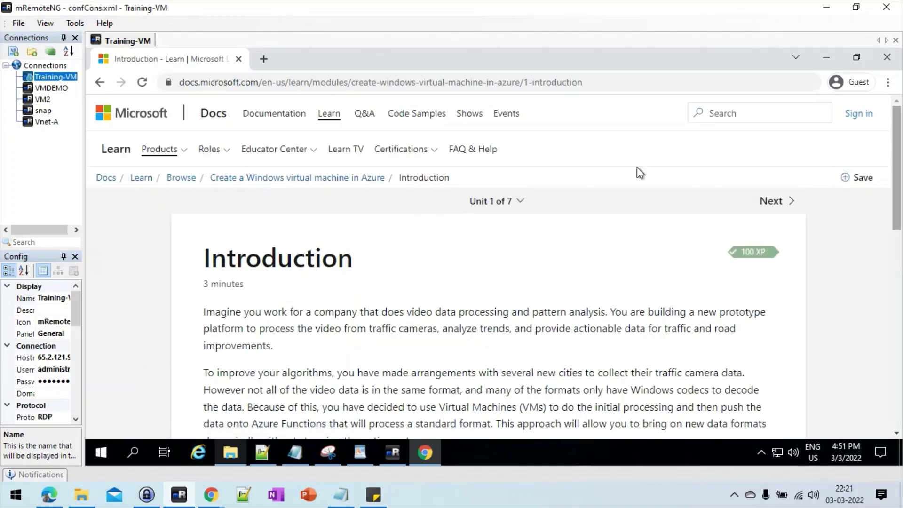
{"action": "left_click", "coordinate": [770, 201]}
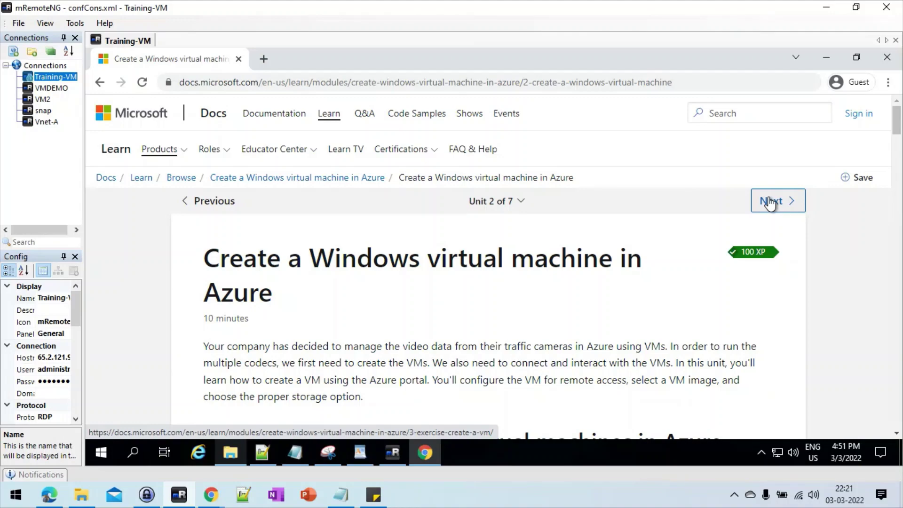
{"action": "mouse_move", "coordinate": [897, 120]}
{"action": "left_mouse_down"}
{"action": "mouse_move", "coordinate": [899, 232]}
{"action": "mouse_move", "coordinate": [900, 109]}
{"action": "left_mouse_up"}
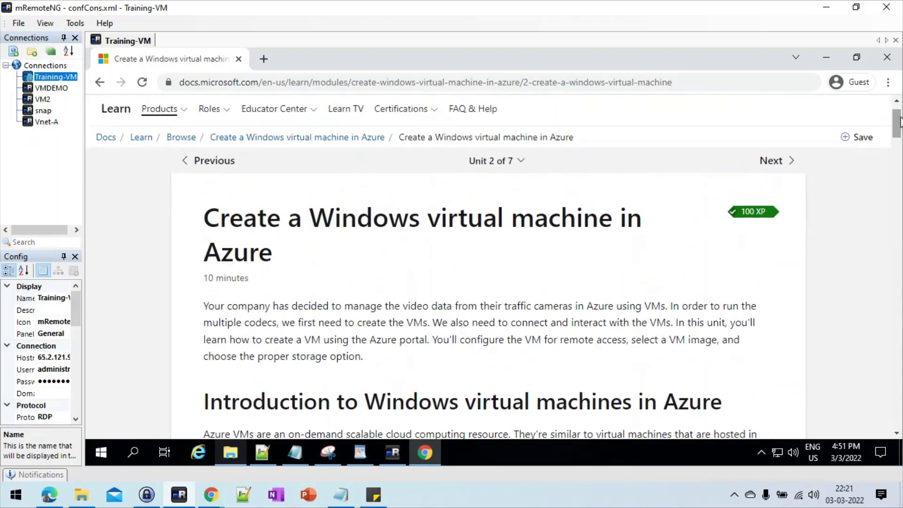
{"action": "left_click", "coordinate": [778, 170]}
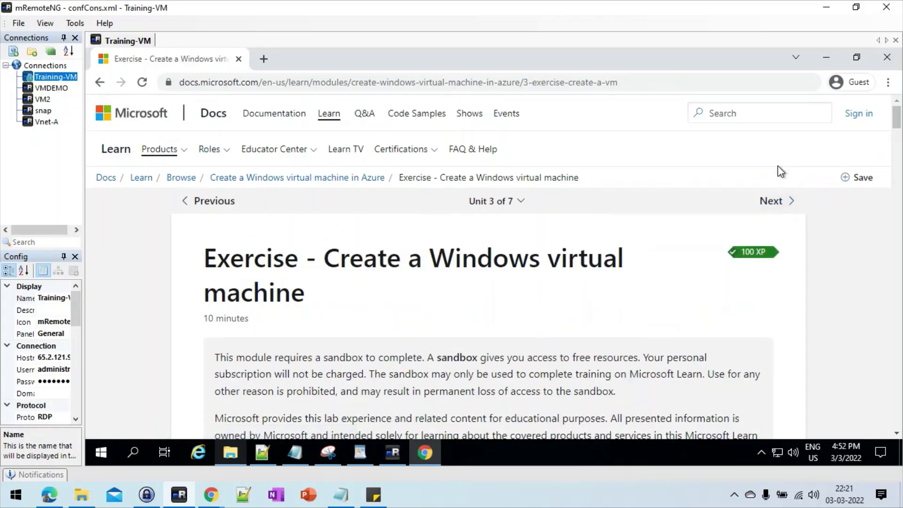
{"action": "left_click", "coordinate": [897, 145]}
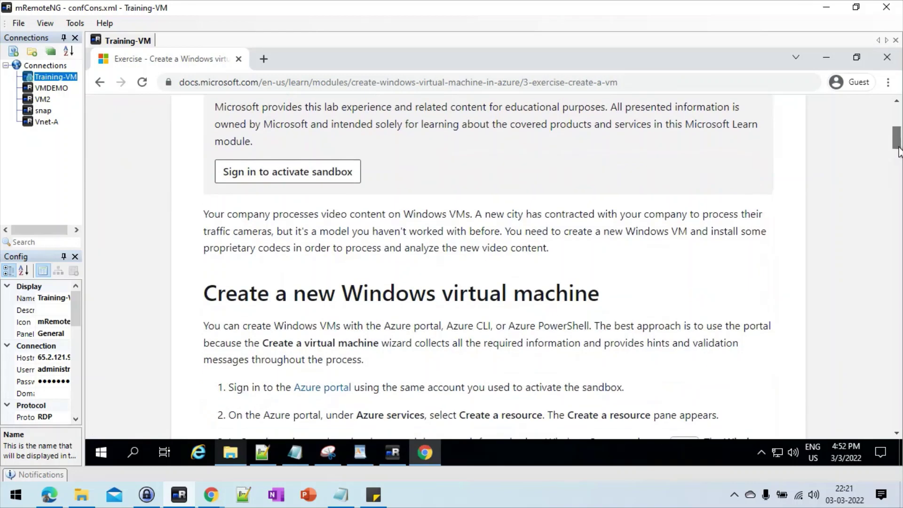
{"action": "scroll", "coordinate": [898, 151], "scroll_direction": "down", "scroll_amount": 1}
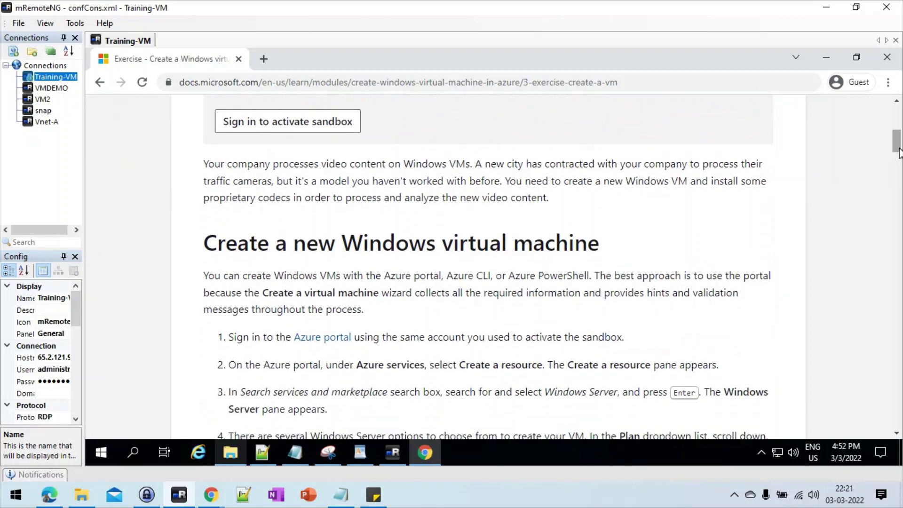
Step: Sign in with the account e-mail and password, approving the sign-in through the Authenticator app
{"action": "left_click", "coordinate": [284, 123]}
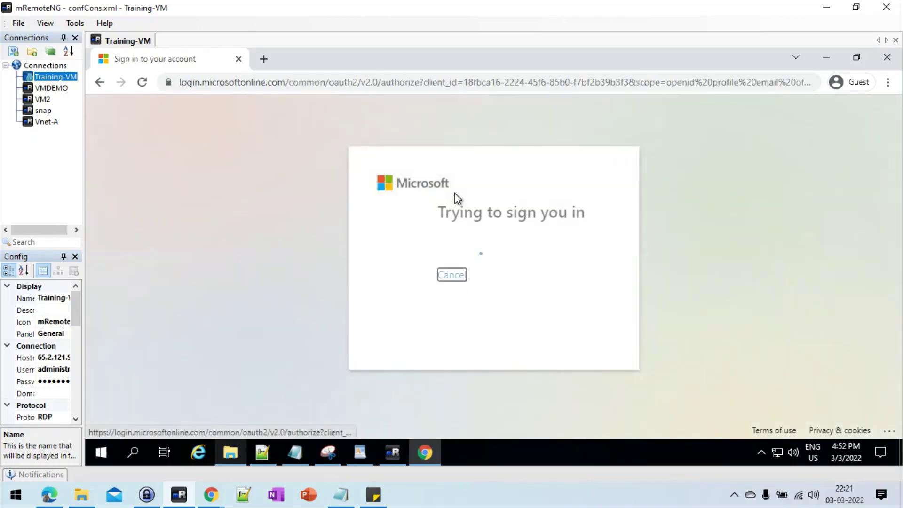
{"action": "left_click", "coordinate": [468, 215]}
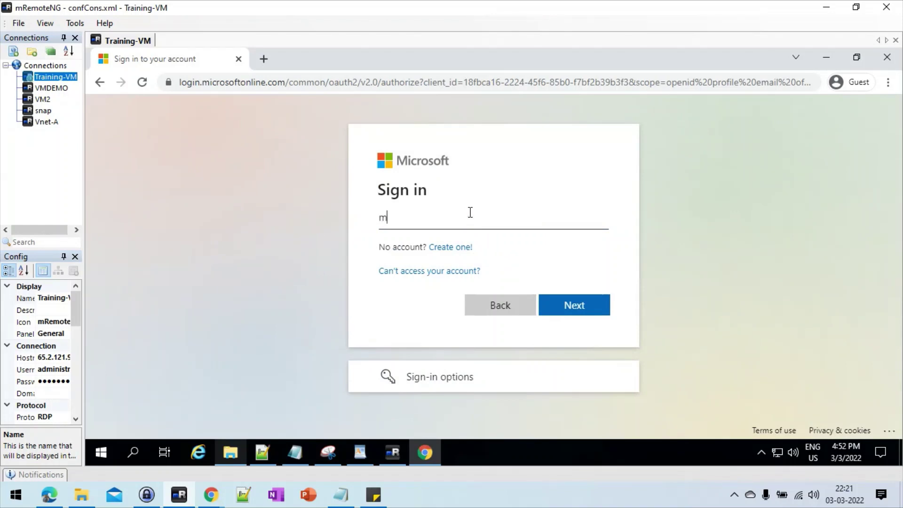
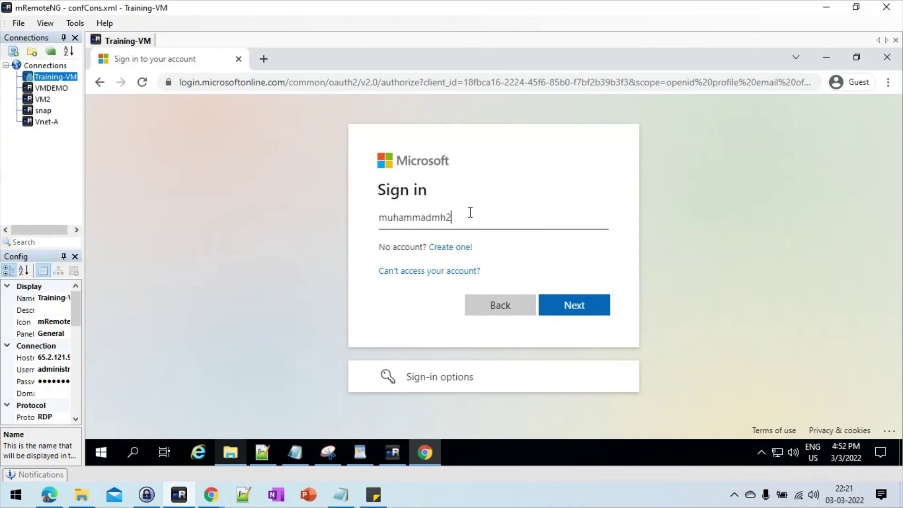
{"action": "key", "text": "Return"}
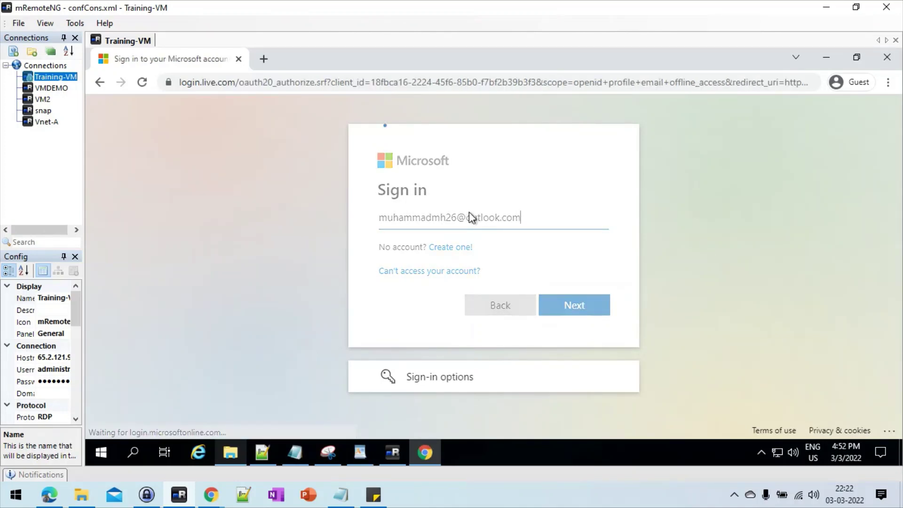
{"action": "type", "text": "****"}
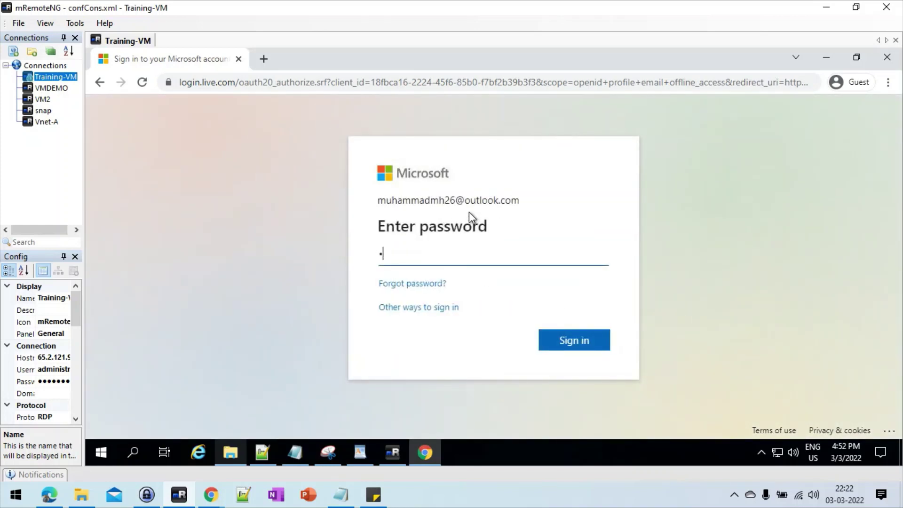
{"action": "type", "text": "********"}
{"action": "key", "text": "Return"}
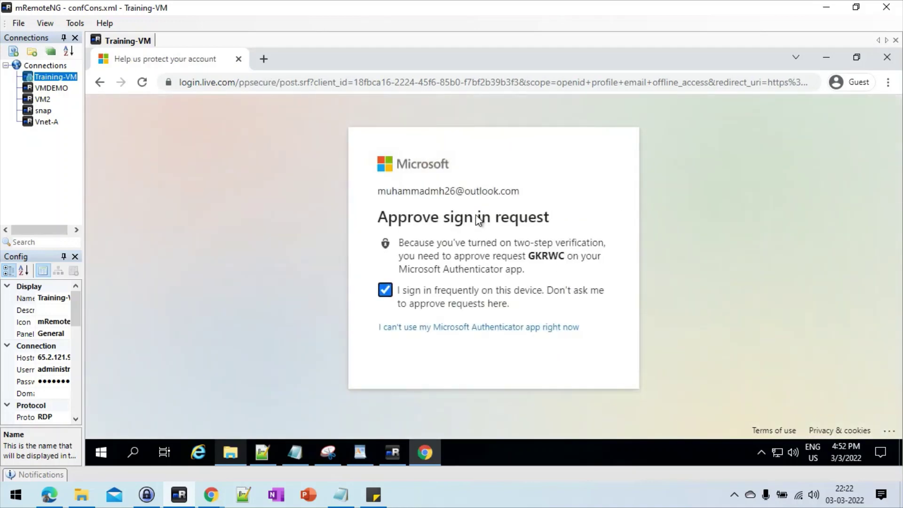
{"action": "left_click", "coordinate": [460, 331]}
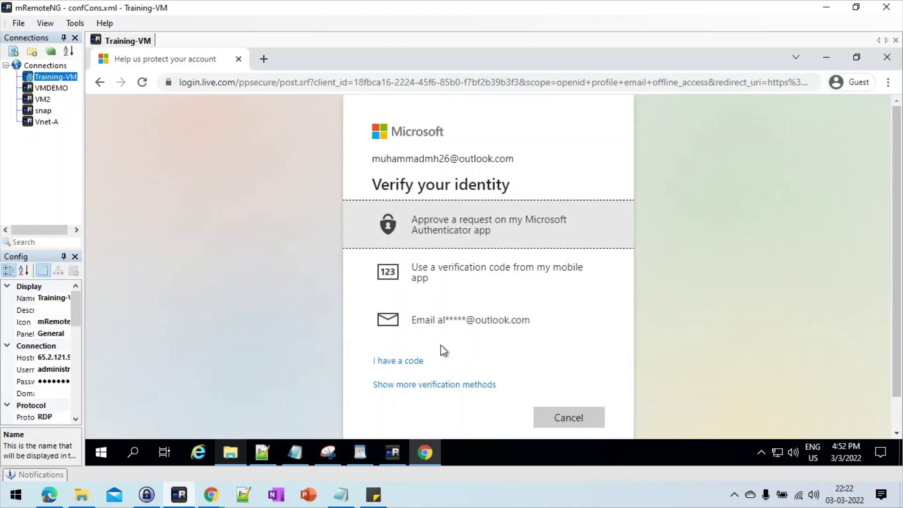
{"action": "left_click", "coordinate": [468, 241]}
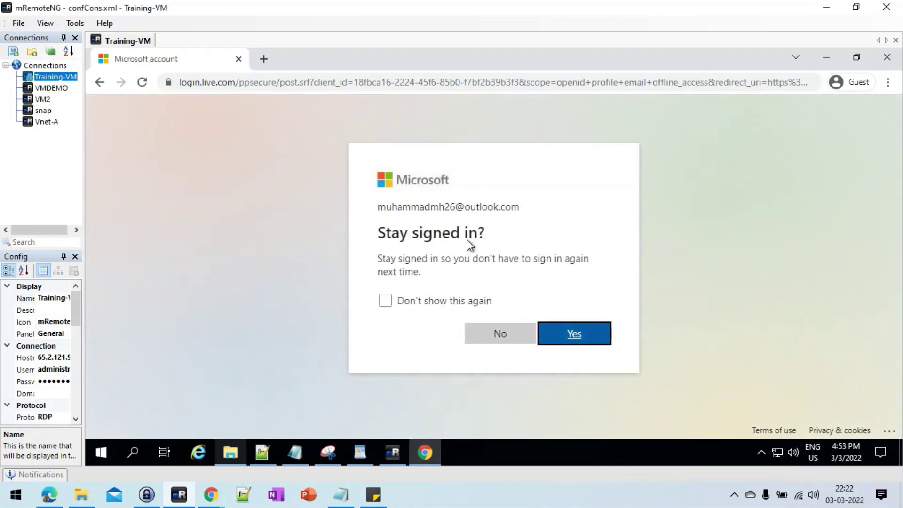
Step: Decline staying signed in and scroll to the exercise steps once the sandbox activates
{"action": "left_click", "coordinate": [501, 334]}
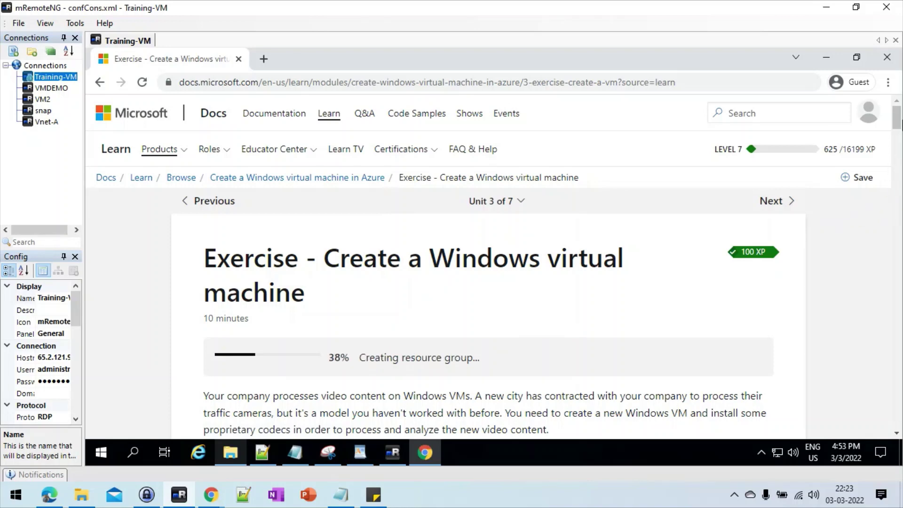
{"action": "mouse_move", "coordinate": [898, 124]}
{"action": "left_mouse_down"}
{"action": "mouse_move", "coordinate": [898, 139]}
{"action": "mouse_move", "coordinate": [897, 122]}
{"action": "mouse_move", "coordinate": [897, 131]}
{"action": "left_mouse_up"}
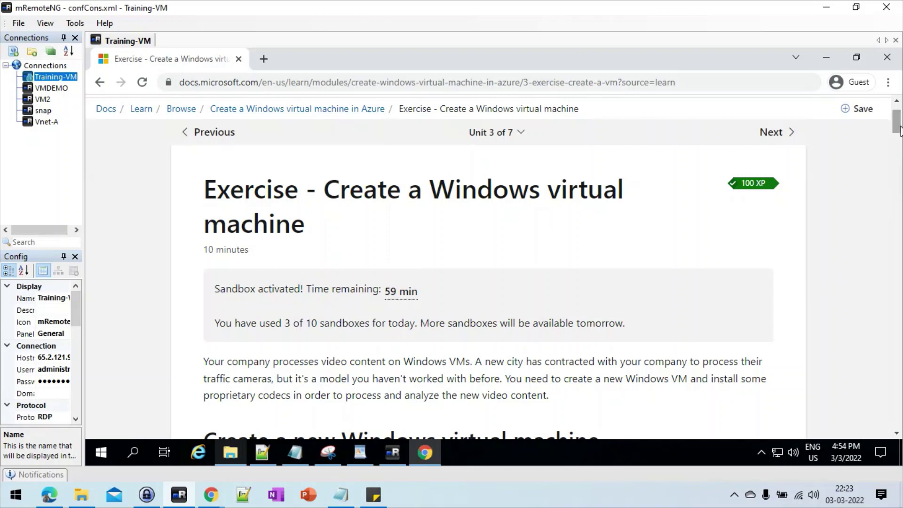
{"action": "left_click_drag", "start_coordinate": [898, 130], "coordinate": [900, 155]}
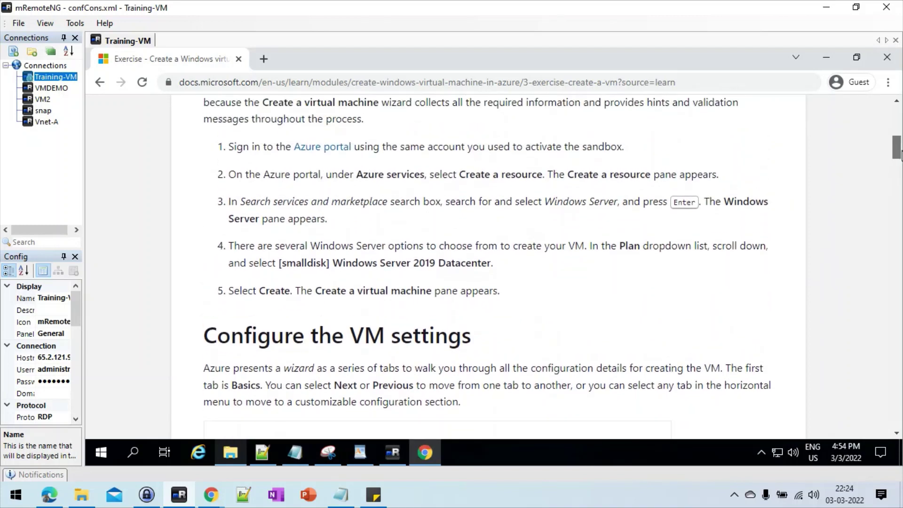
Step: Follow the Azure portal link and sign in with the account e-mail
{"action": "left_click", "coordinate": [321, 147]}
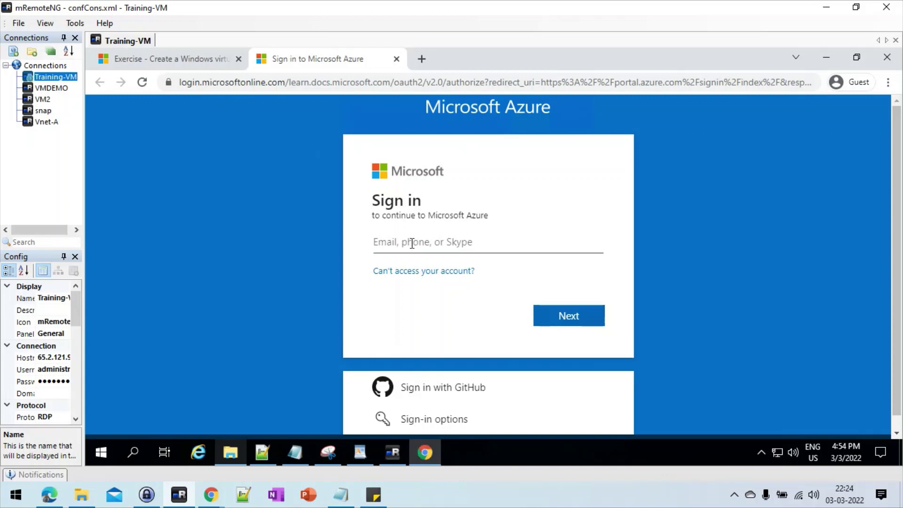
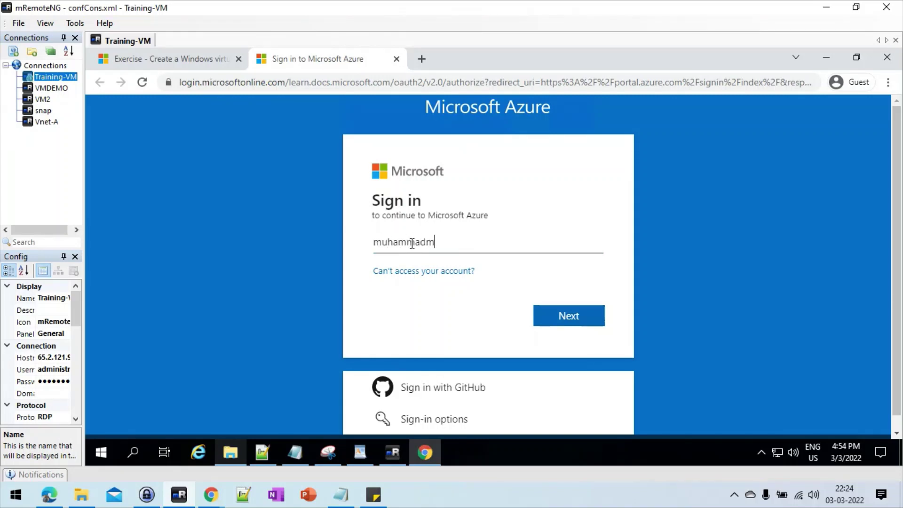
{"action": "key", "text": "Return"}
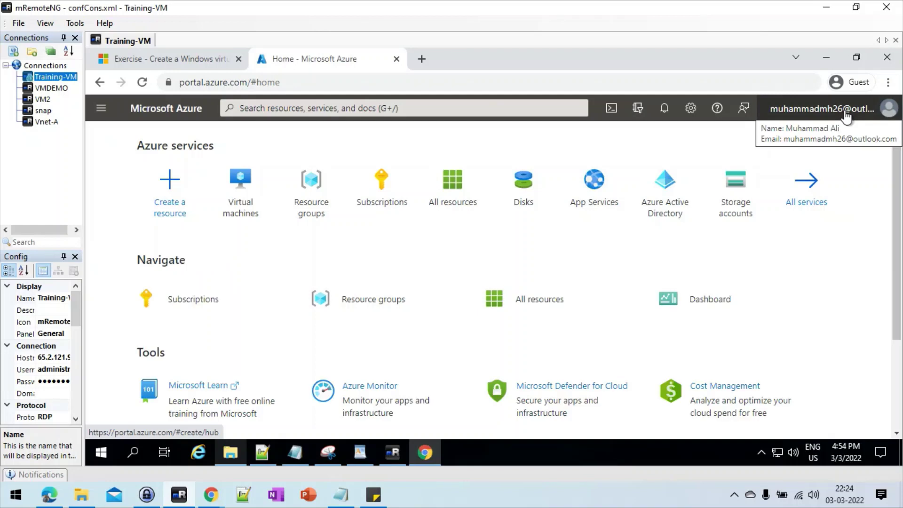
{"action": "left_click", "coordinate": [876, 117]}
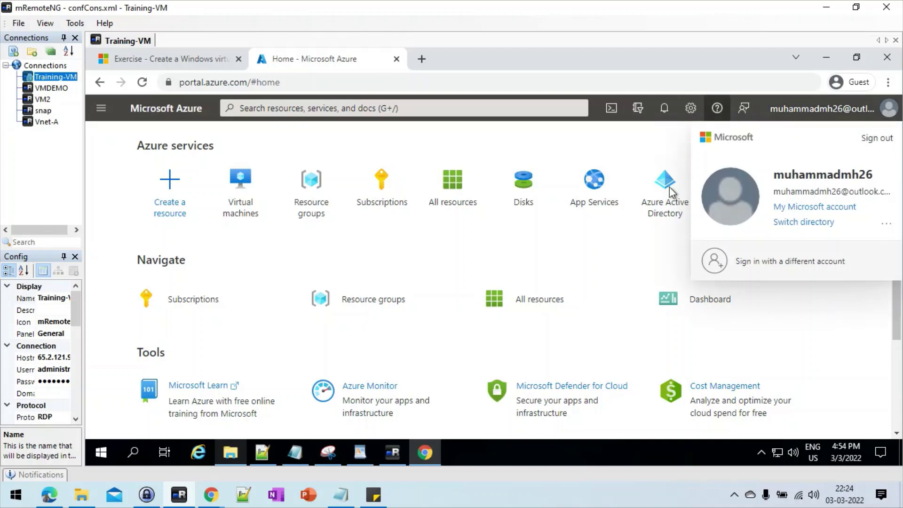
{"action": "left_click", "coordinate": [826, 324]}
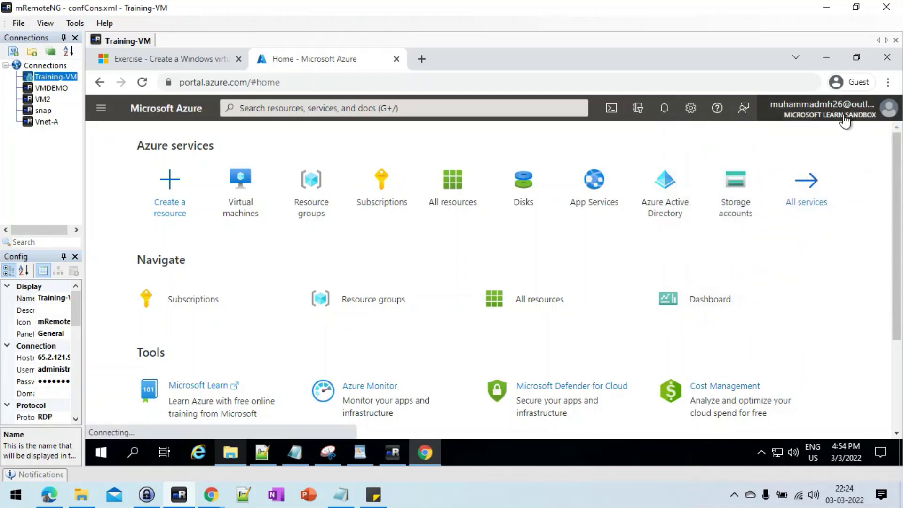
{"action": "mouse_move", "coordinate": [808, 126]}
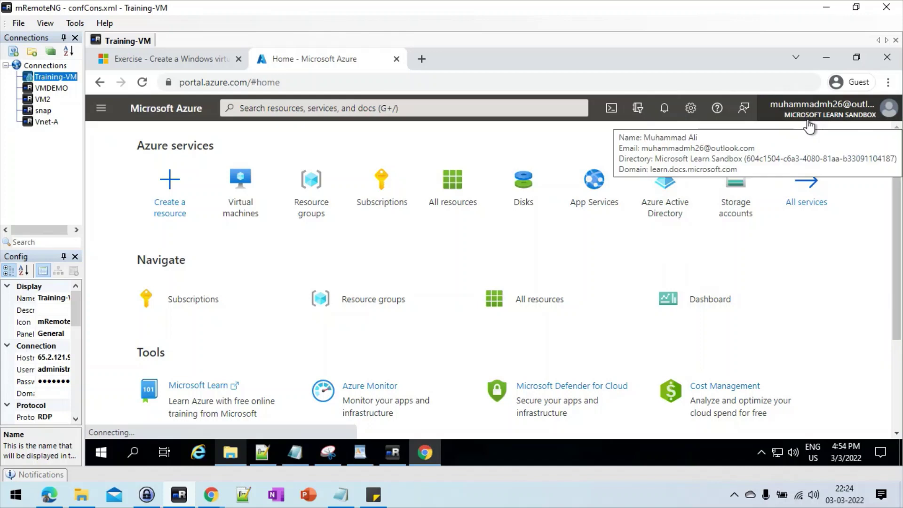
Step: Start a new virtual machine and place it in the learn sandbox resource group
{"action": "left_click", "coordinate": [245, 196]}
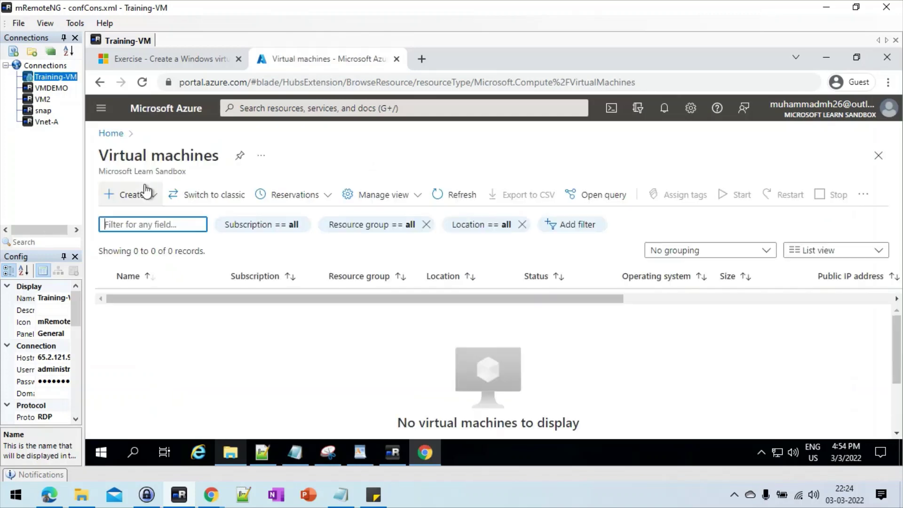
{"action": "left_click", "coordinate": [133, 195]}
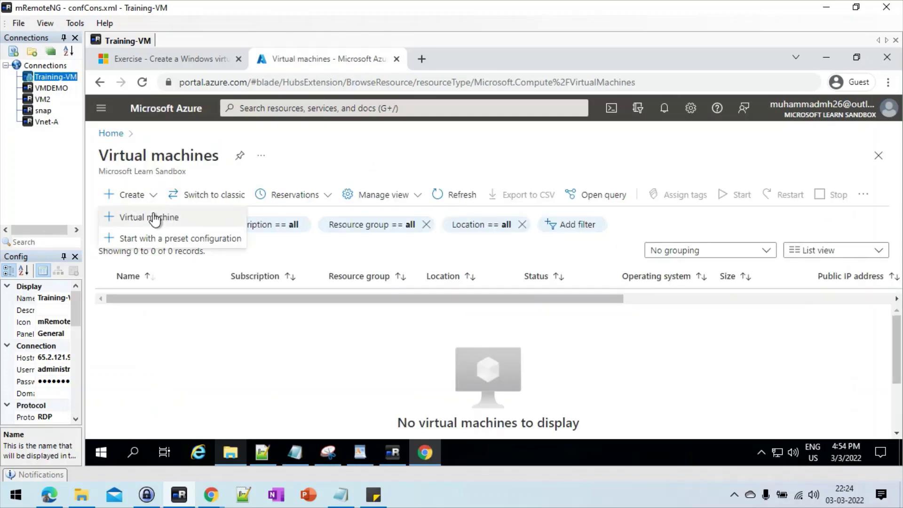
{"action": "left_click", "coordinate": [149, 217]}
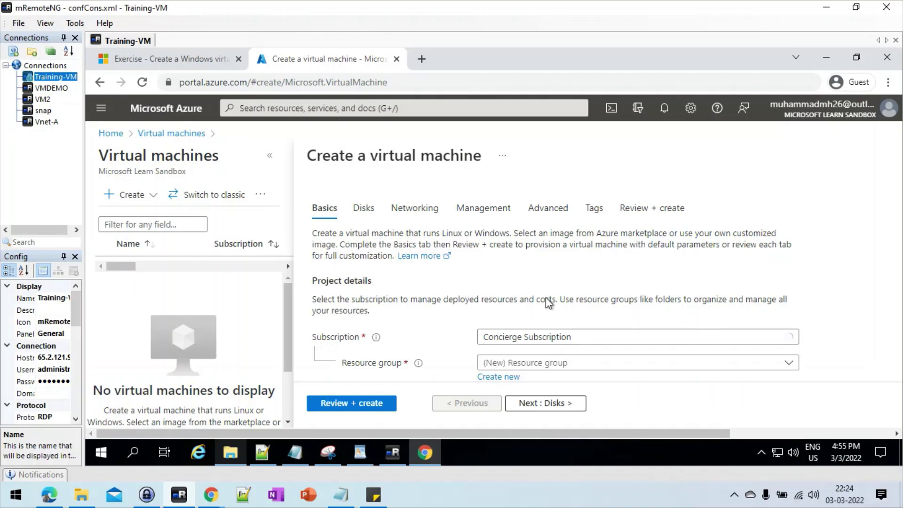
{"action": "left_click", "coordinate": [649, 363]}
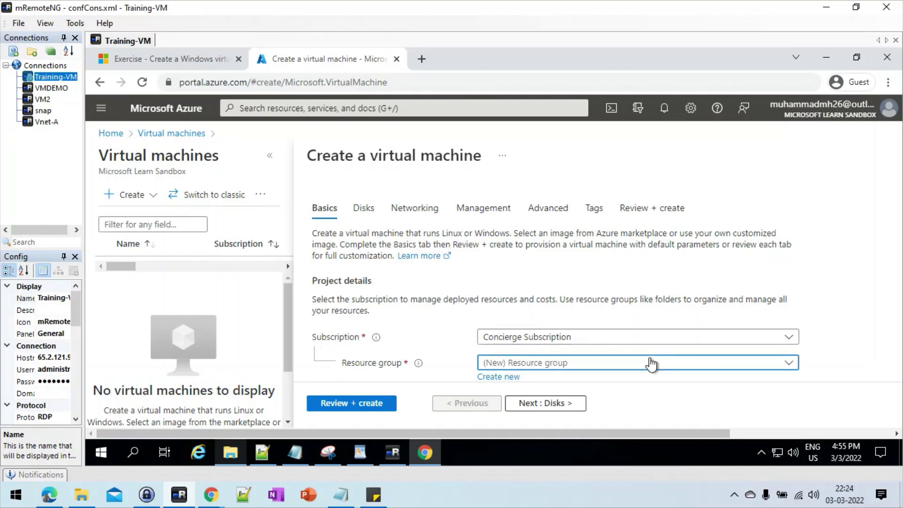
{"action": "left_click", "coordinate": [851, 235]}
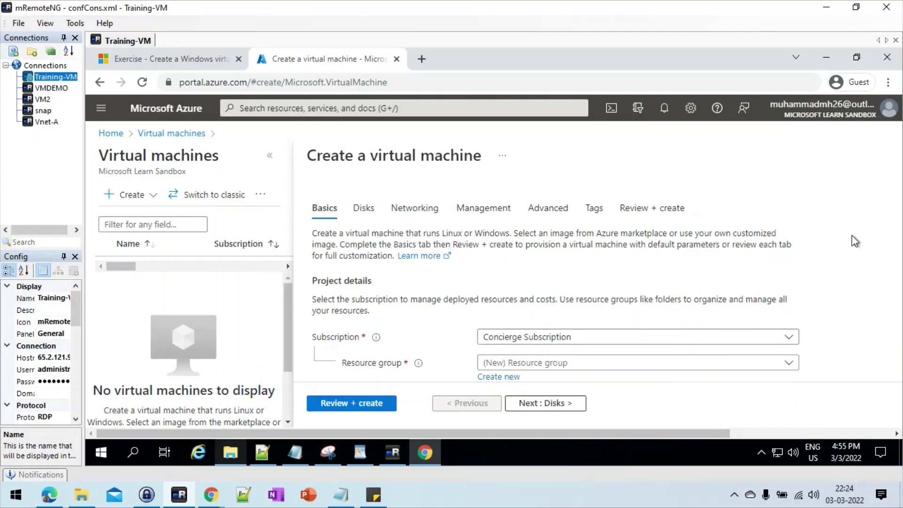
{"action": "scroll", "coordinate": [851, 235], "scroll_direction": "down", "scroll_amount": 1}
{"action": "scroll", "coordinate": [851, 235], "scroll_direction": "down", "scroll_amount": 1}
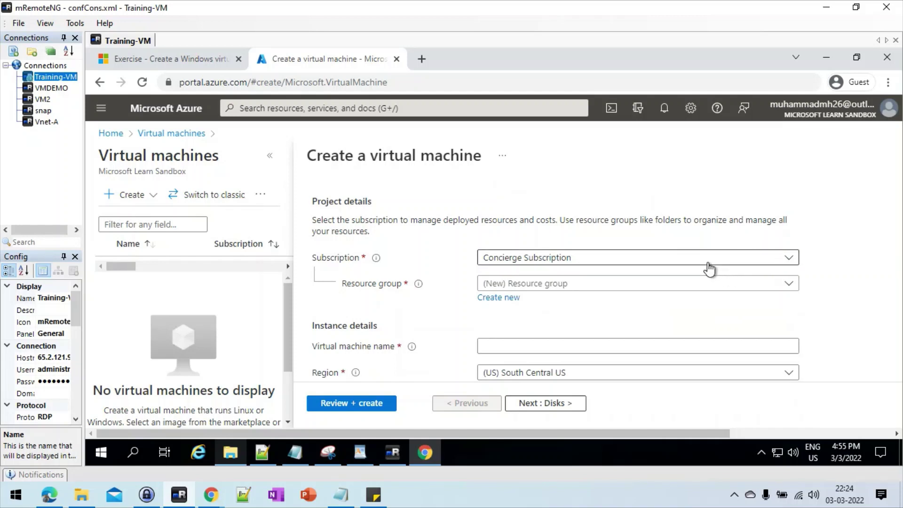
{"action": "left_click", "coordinate": [671, 284]}
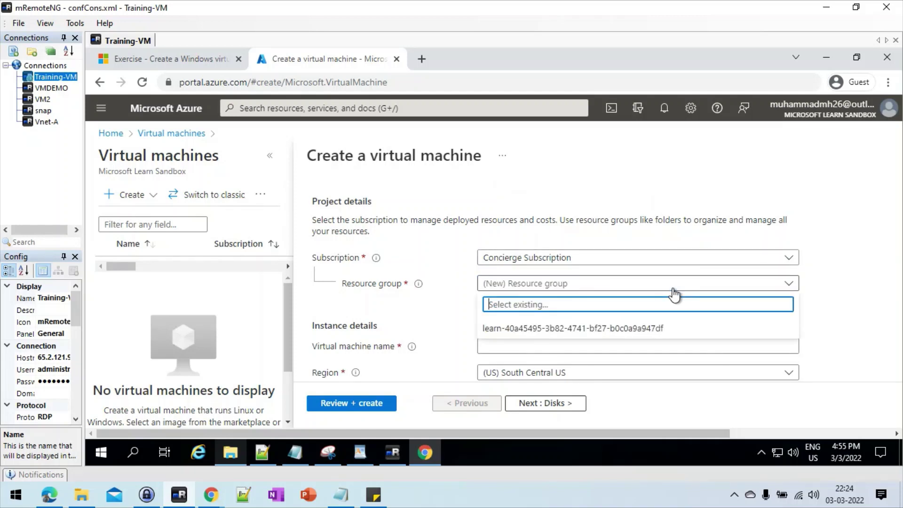
{"action": "left_click", "coordinate": [583, 328]}
Step: Name the VM VMLESRN and choose the Windows Server 2019 Datacenter - Gen1 image
{"action": "left_click", "coordinate": [522, 346]}
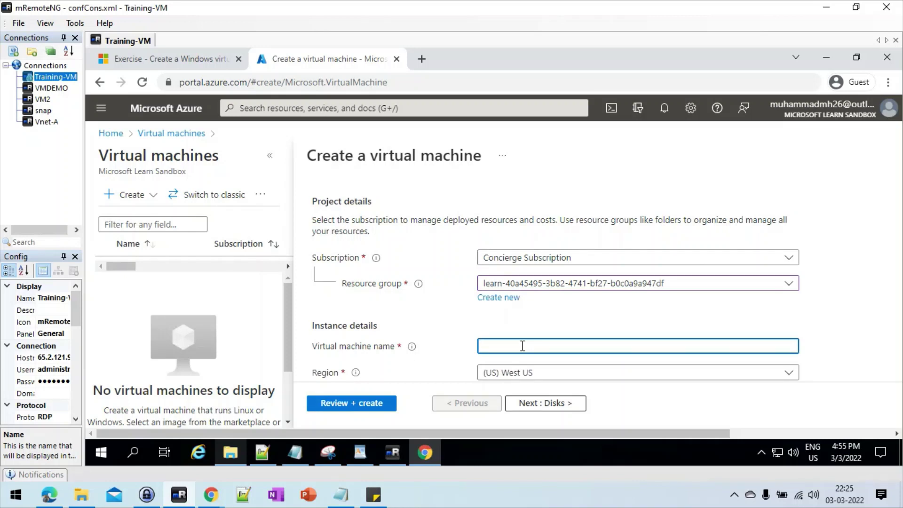
{"action": "type", "text": "VMLESRN"}
{"action": "scroll", "coordinate": [841, 337], "scroll_direction": "down", "scroll_amount": 2}
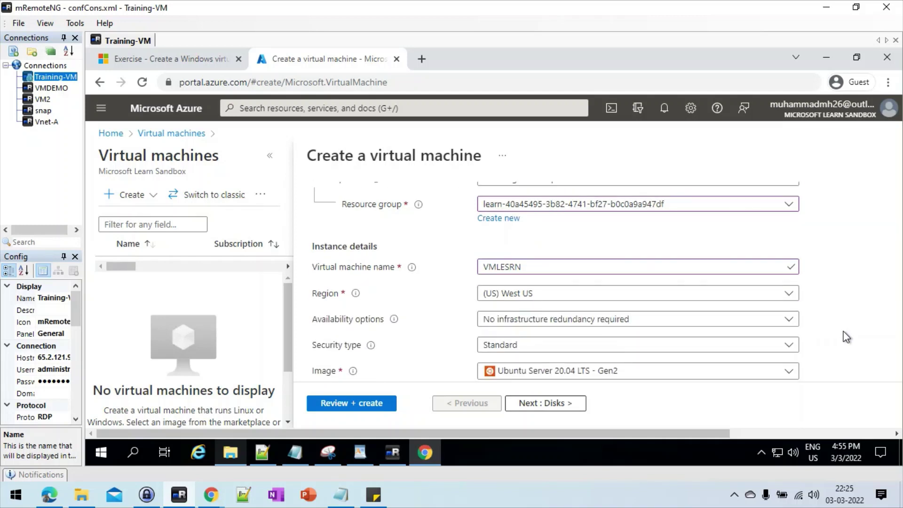
{"action": "scroll", "coordinate": [846, 338], "scroll_direction": "down", "scroll_amount": 1}
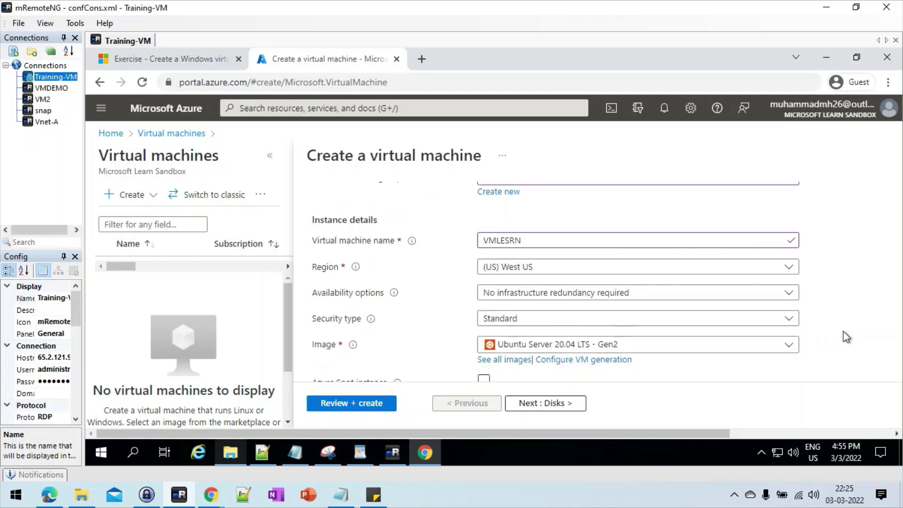
{"action": "left_click", "coordinate": [740, 320]}
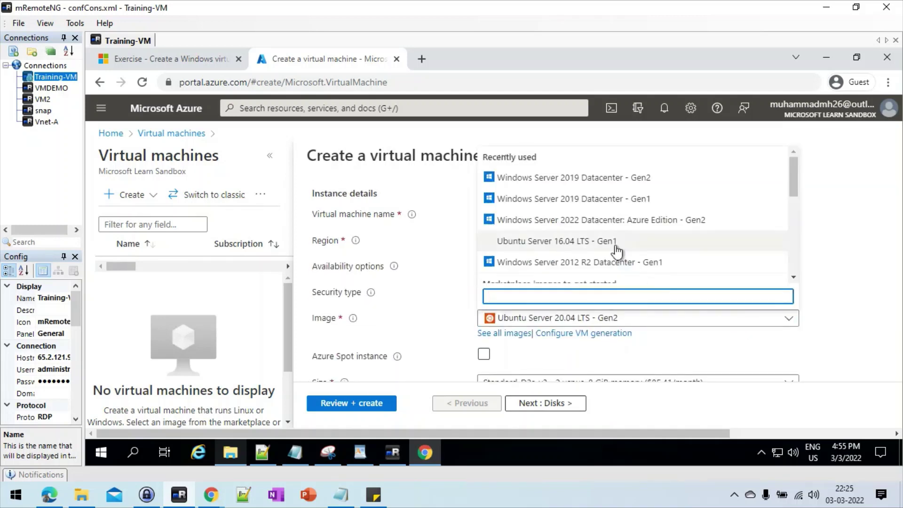
{"action": "left_click", "coordinate": [593, 208]}
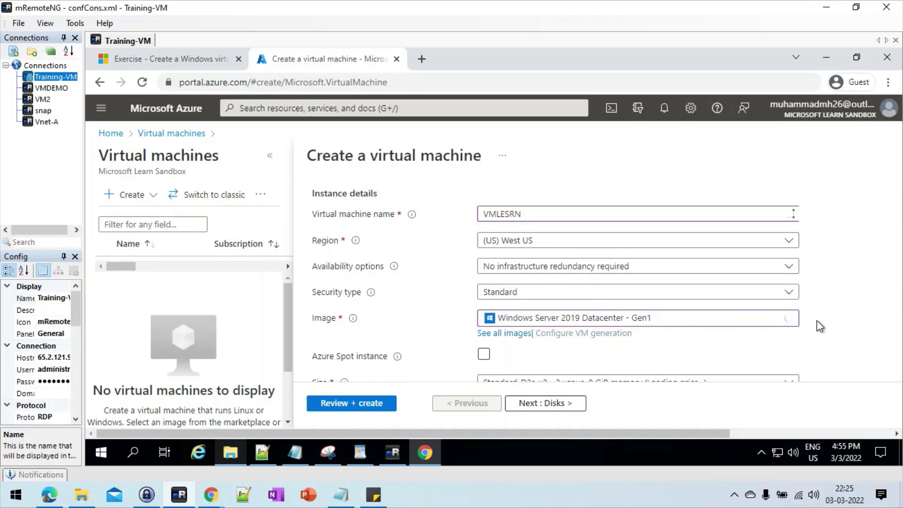
{"action": "scroll", "coordinate": [819, 324], "scroll_direction": "down", "scroll_amount": 3}
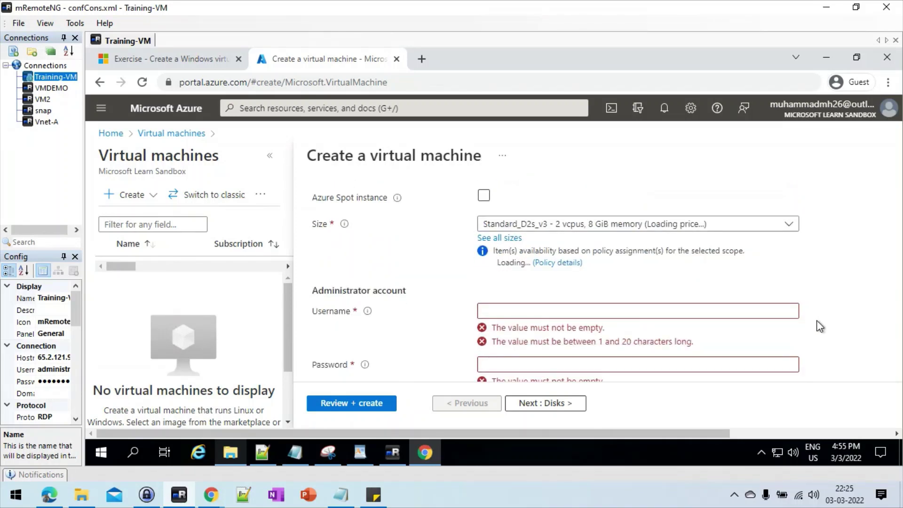
Step: Enter administrator username vmadmin along with a password and its confirmation
{"action": "left_click", "coordinate": [555, 320]}
{"action": "type", "text": "vmadmin"}
{"action": "key", "text": "Tab"}
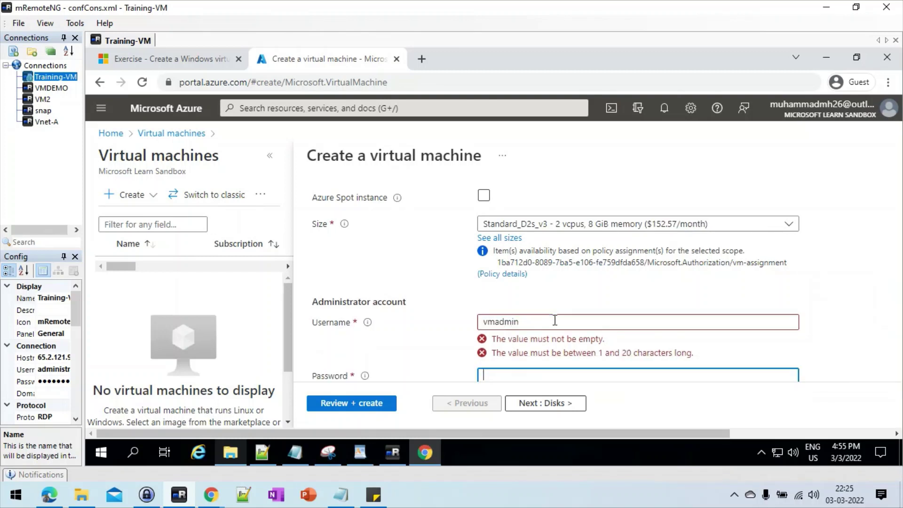
{"action": "type", "text": "Password1"}
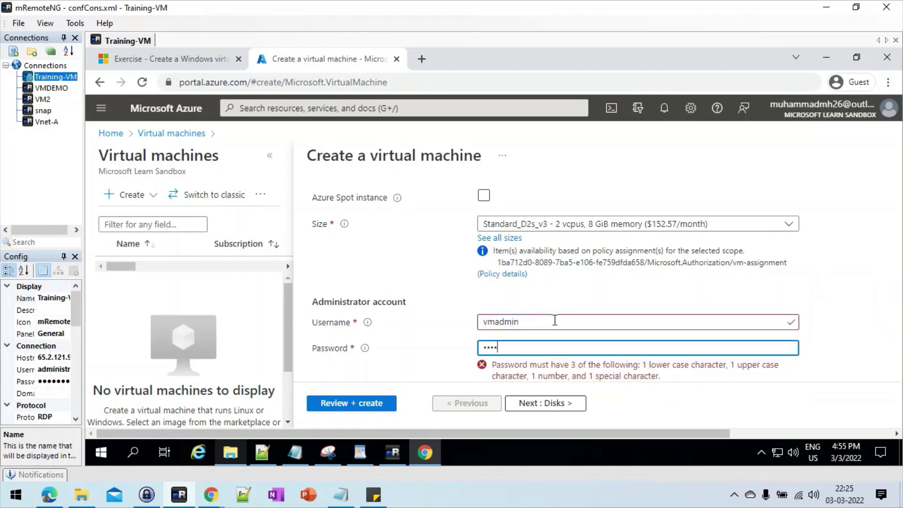
{"action": "type", "text": "1234"}
{"action": "key", "text": "Tab"}
{"action": "type", "text": "Passwor"}
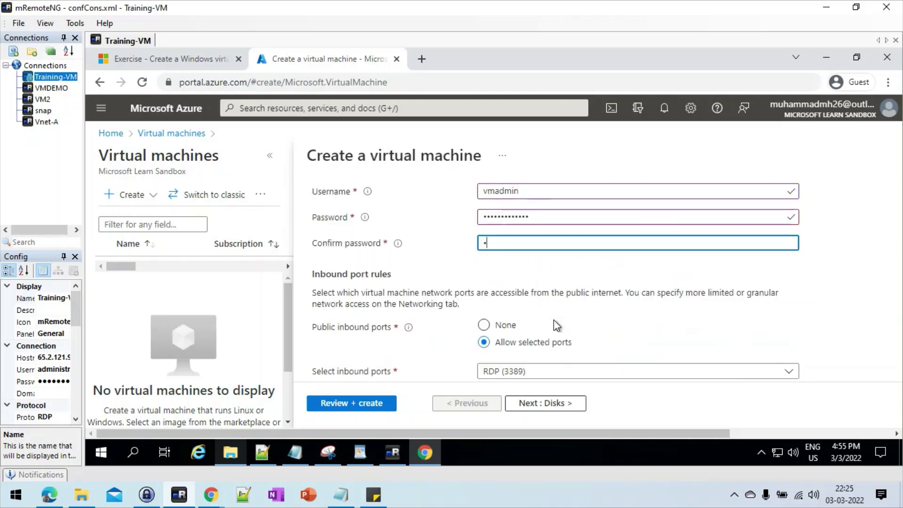
{"action": "type", "text": "d11234"}
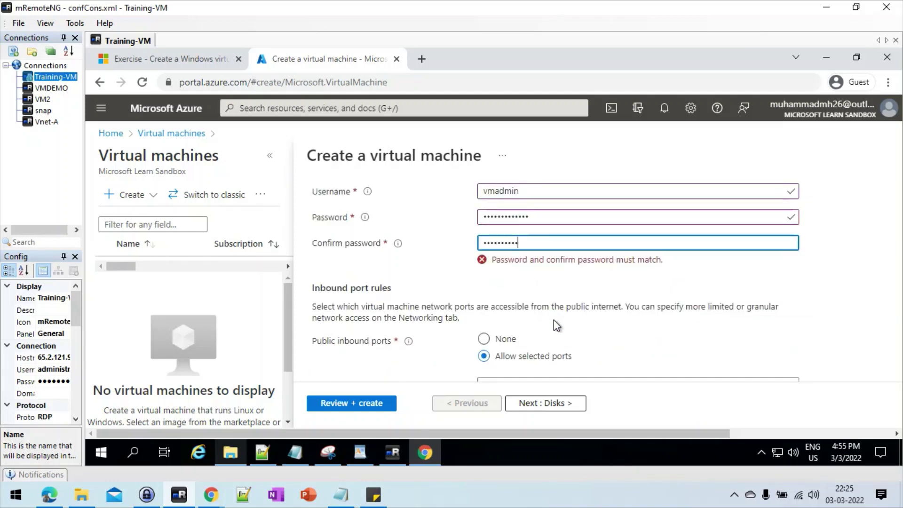
{"action": "type", "text": "4"}
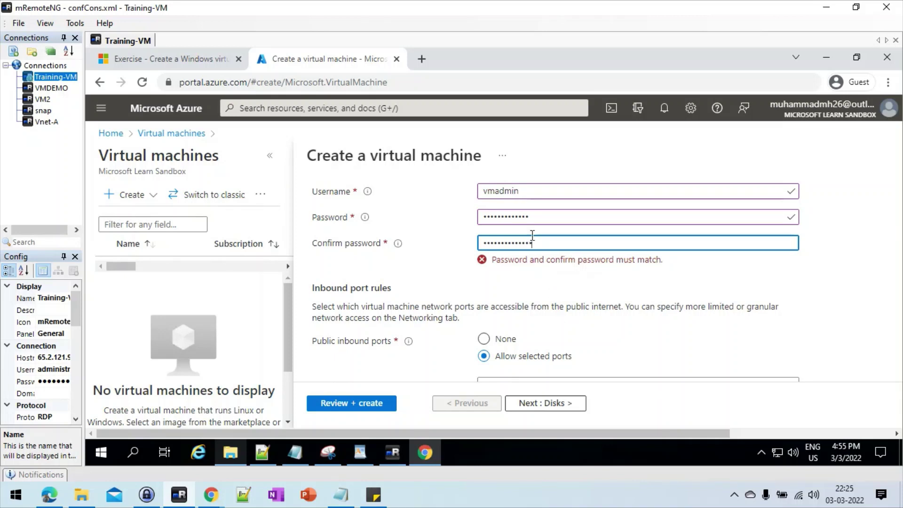
Step: Retype the password so the confirmation matches, then run Review + create
{"action": "double_click", "coordinate": [518, 217]}
{"action": "key", "text": "BackSpace"}
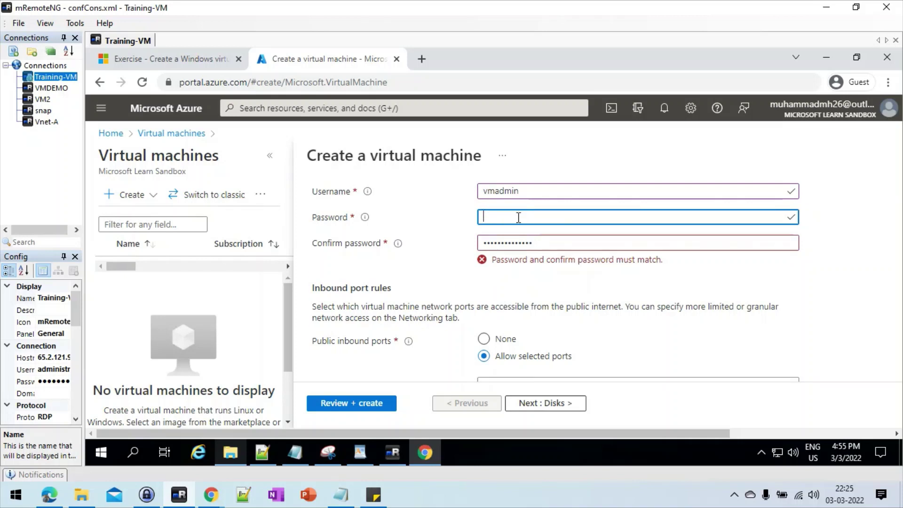
{"action": "type", "text": "Pas"}
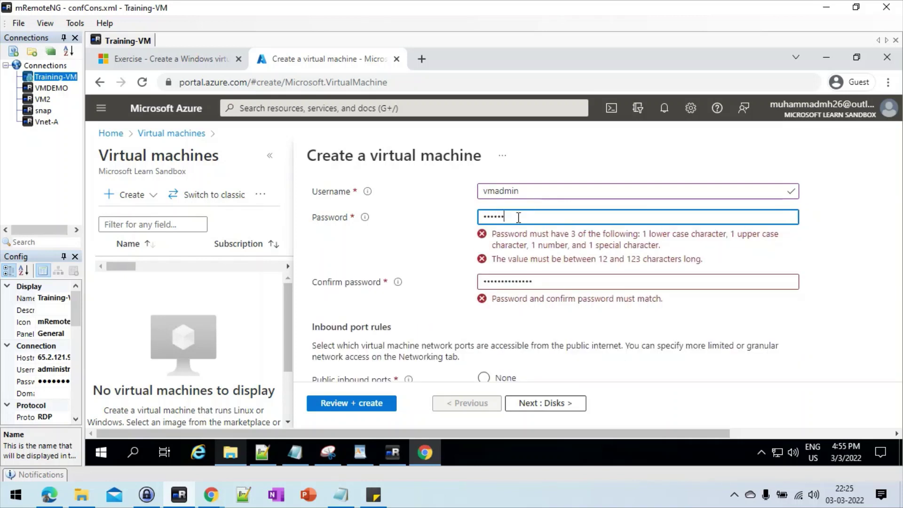
{"action": "key", "text": "Tab"}
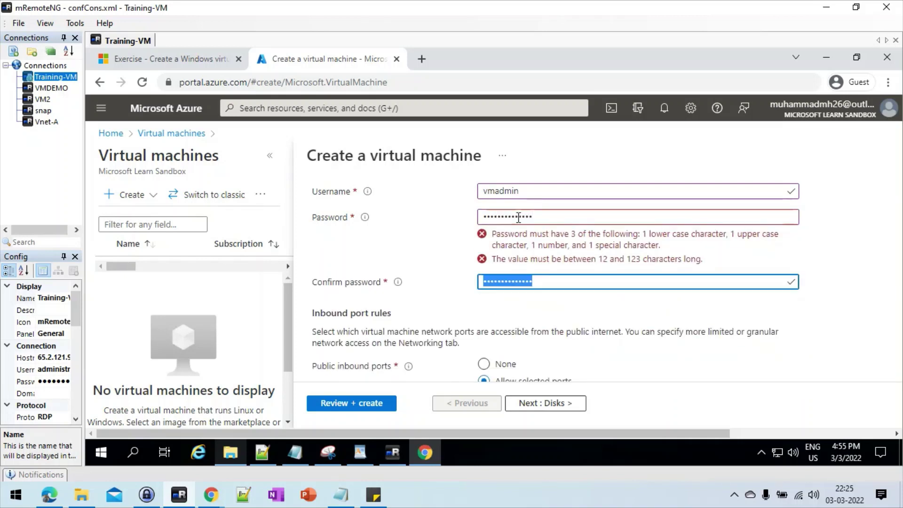
{"action": "type", "text": "Pas"}
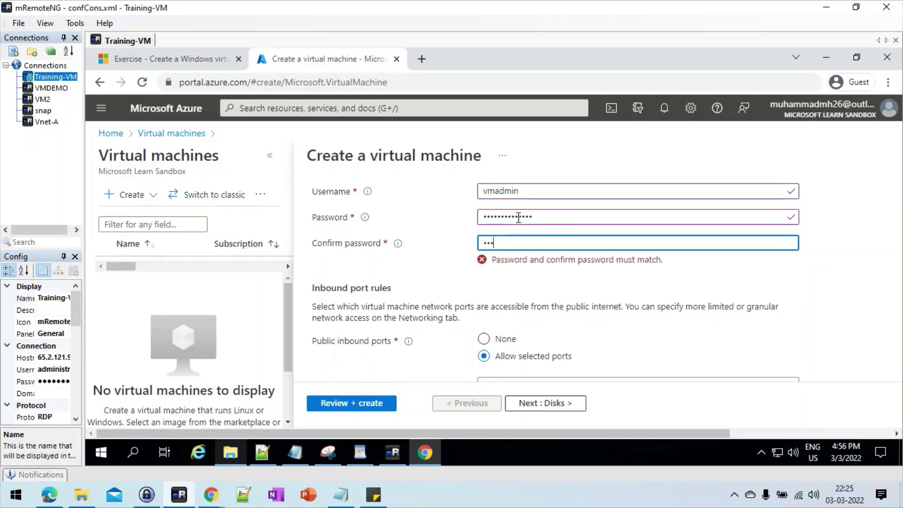
{"action": "type", "text": "sword1234!"}
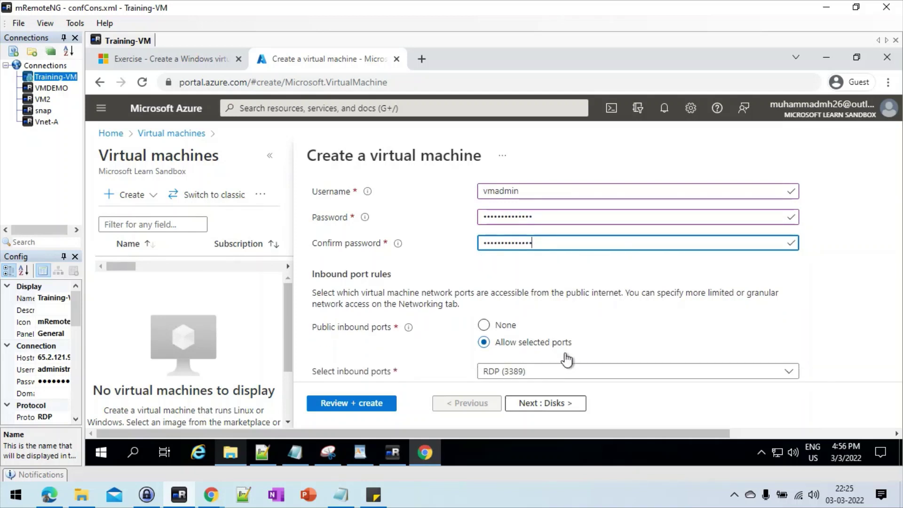
{"action": "left_click", "coordinate": [372, 404]}
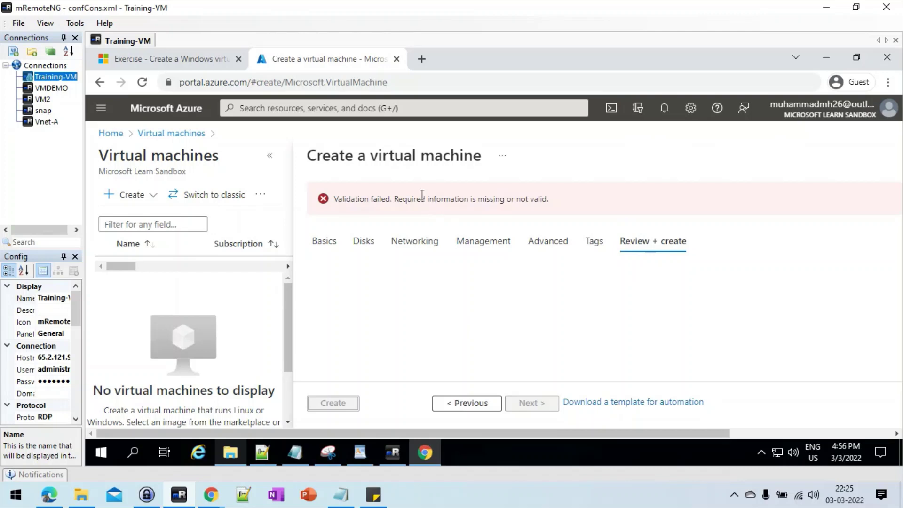
Step: Recheck Basics, then step through Disks, Networking, Management, Advanced and Tags to Review + create
{"action": "left_click", "coordinate": [324, 245]}
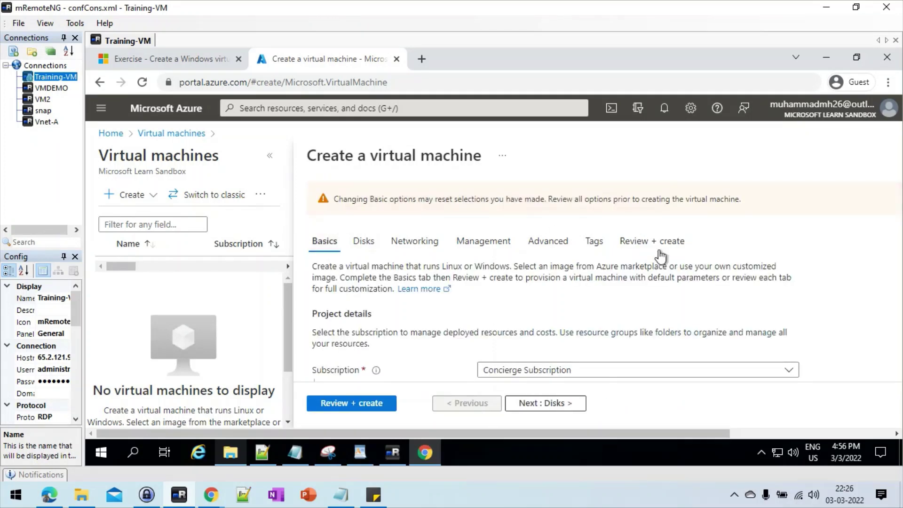
{"action": "scroll", "coordinate": [826, 266], "scroll_direction": "down", "scroll_amount": 6}
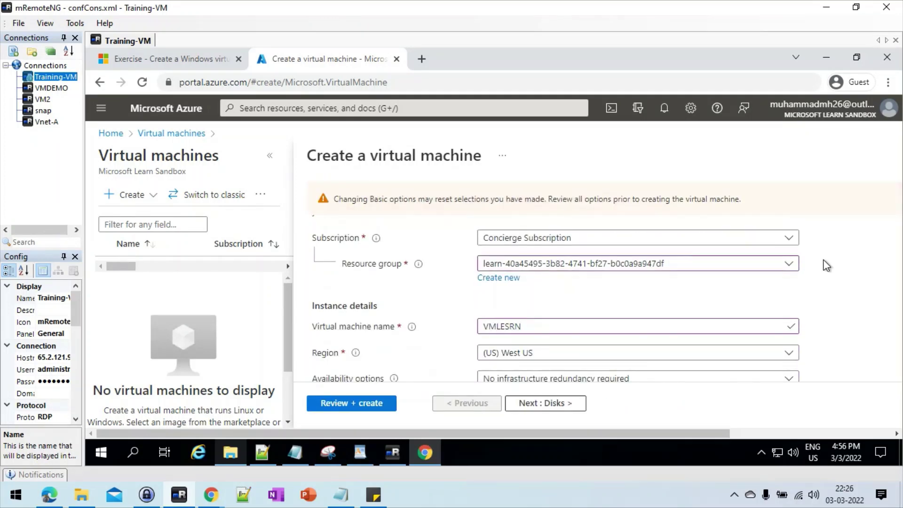
{"action": "scroll", "coordinate": [826, 266], "scroll_direction": "down", "scroll_amount": 6}
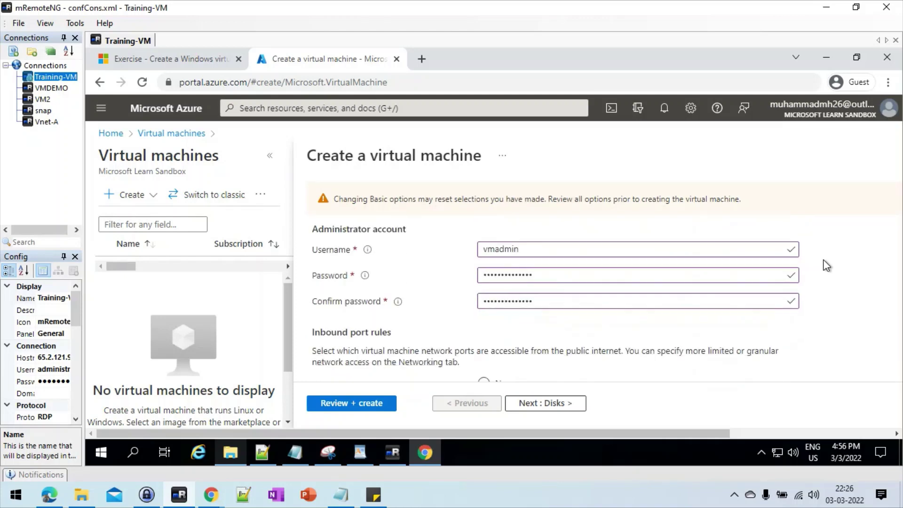
{"action": "left_click", "coordinate": [519, 405]}
{"action": "left_click", "coordinate": [520, 405]}
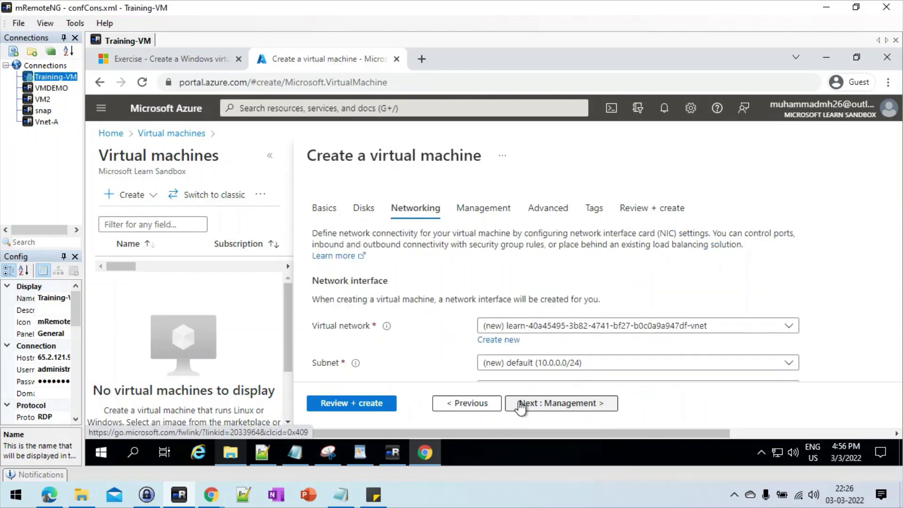
{"action": "left_click", "coordinate": [520, 406]}
{"action": "left_click", "coordinate": [520, 405]}
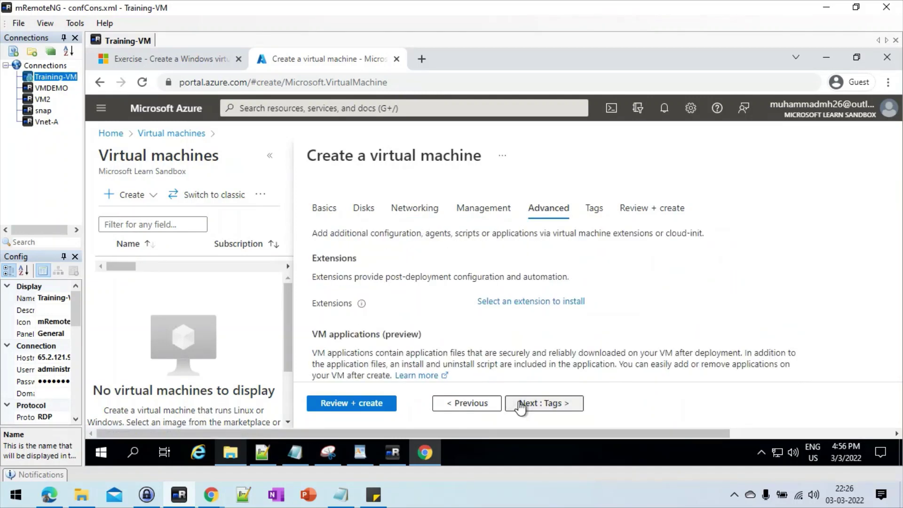
{"action": "left_click", "coordinate": [520, 406]}
{"action": "left_click", "coordinate": [520, 406]}
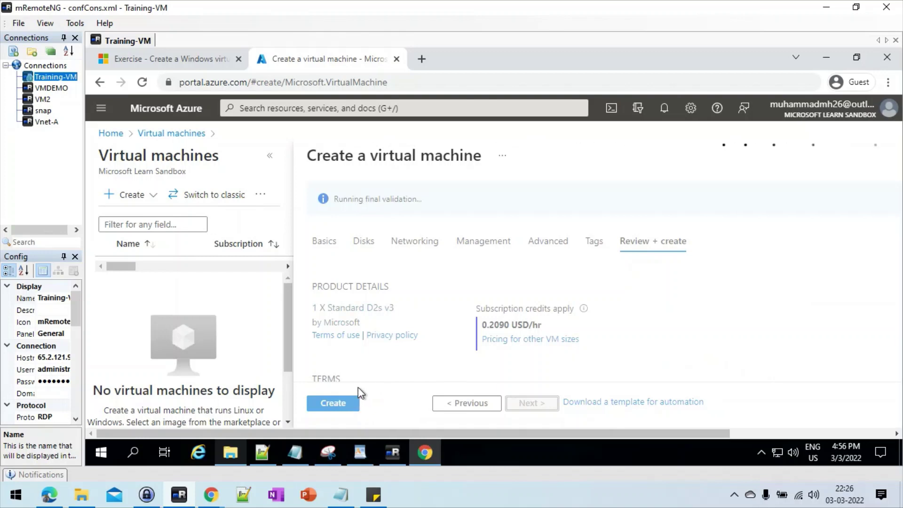
Step: Create the Windows Server 2019 VM and wait for its deployment to complete
{"action": "left_click", "coordinate": [338, 404]}
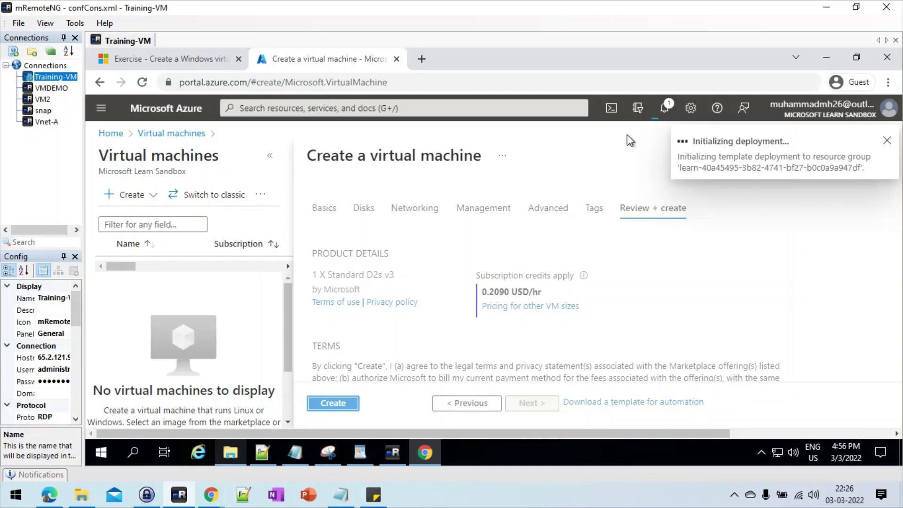
{"action": "mouse_move", "coordinate": [787, 121]}
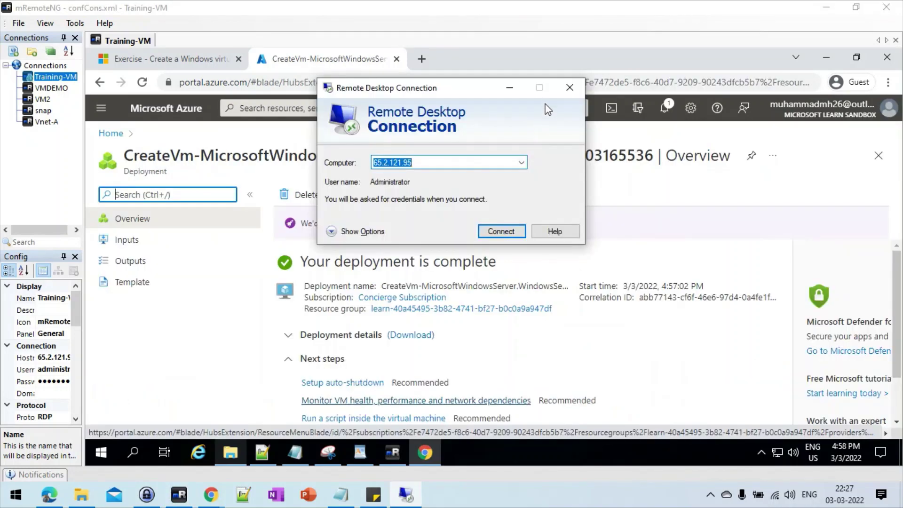
Step: Copy the VMLESRN VM's public IP 13.88.177.76 and launch Remote Desktop Connection
{"action": "left_click", "coordinate": [684, 356]}
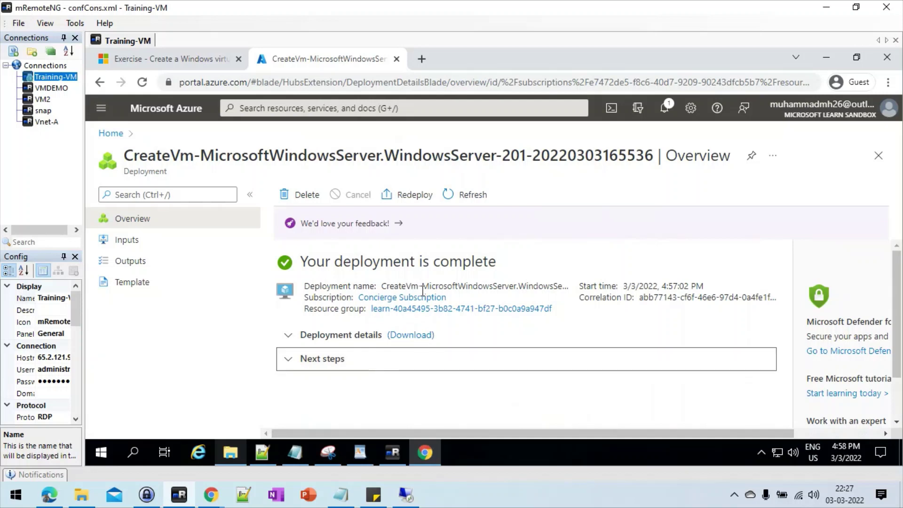
{"action": "left_click", "coordinate": [112, 133]}
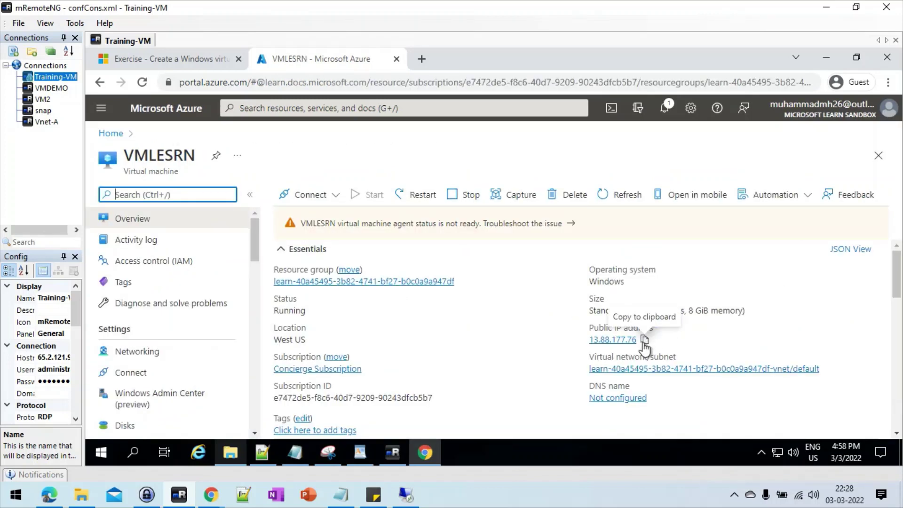
{"action": "left_click", "coordinate": [644, 339]}
{"action": "left_click", "coordinate": [405, 494]}
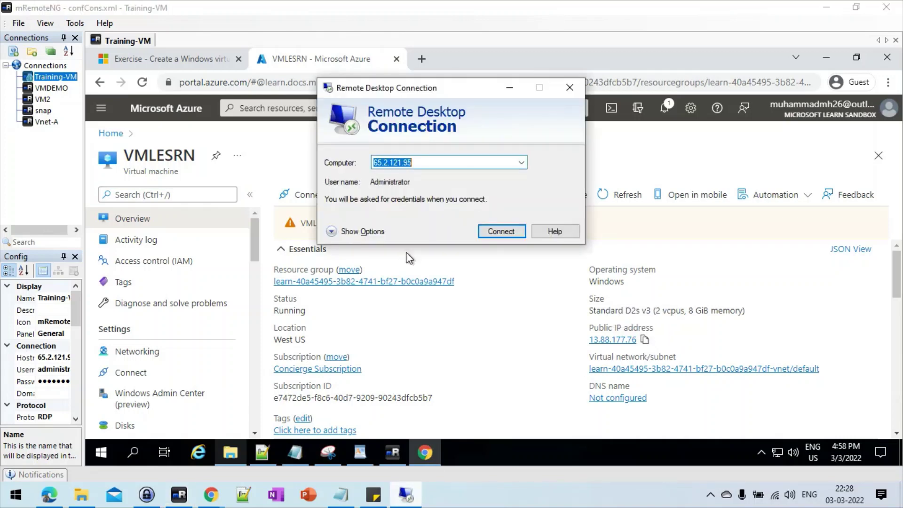
Step: Connect to 13.88.177.76 in Remote Desktop and trust the remote connection
{"action": "key", "text": "ctrl+v"}
{"action": "left_click", "coordinate": [485, 227]}
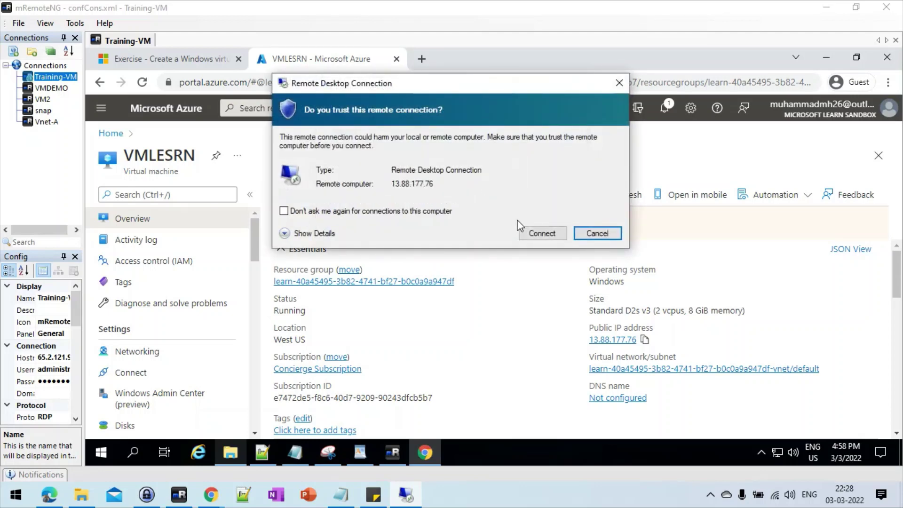
{"action": "left_click", "coordinate": [534, 234]}
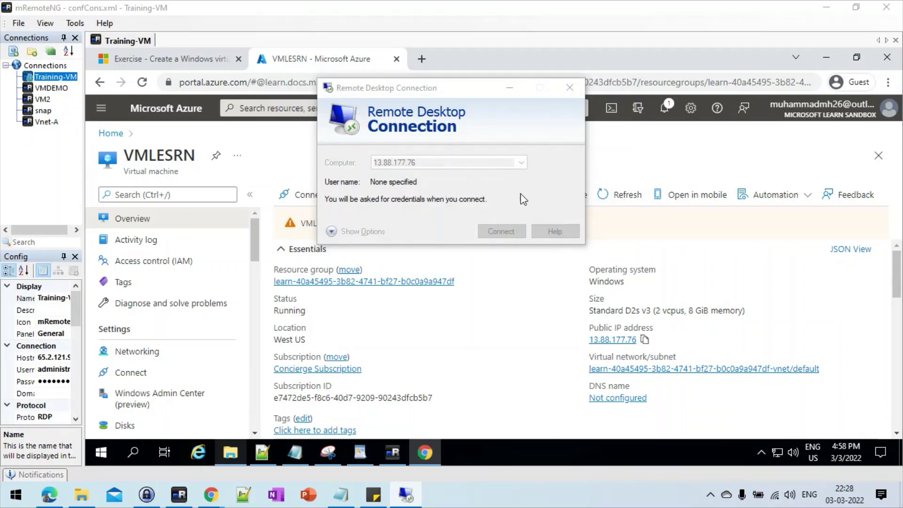
Step: Sign in with the VM administrator's username and password, then accept the certificate warning
{"action": "type", "text": "vmadm"}
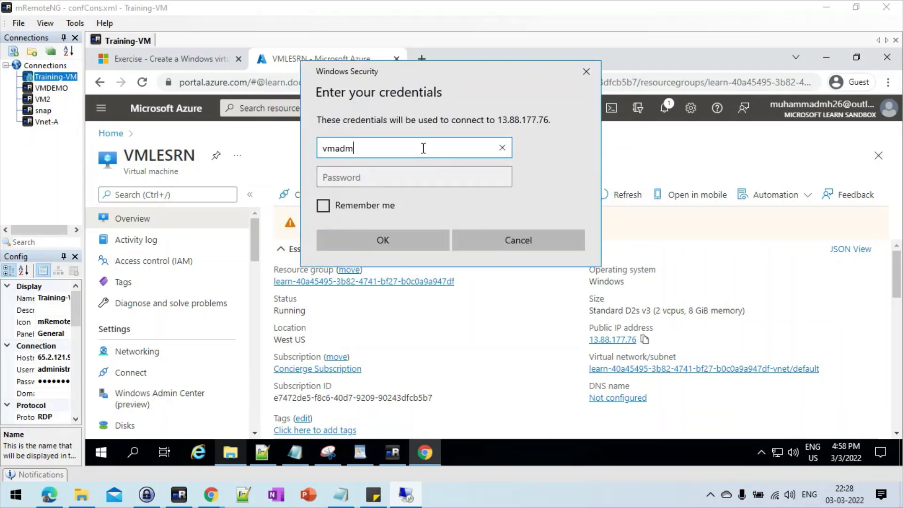
{"action": "key", "text": "BackSpace"}
{"action": "key", "text": "BackSpace"}
{"action": "type", "text": "MADMIN"}
{"action": "key", "text": "Tab"}
{"action": "type", "text": "P"}
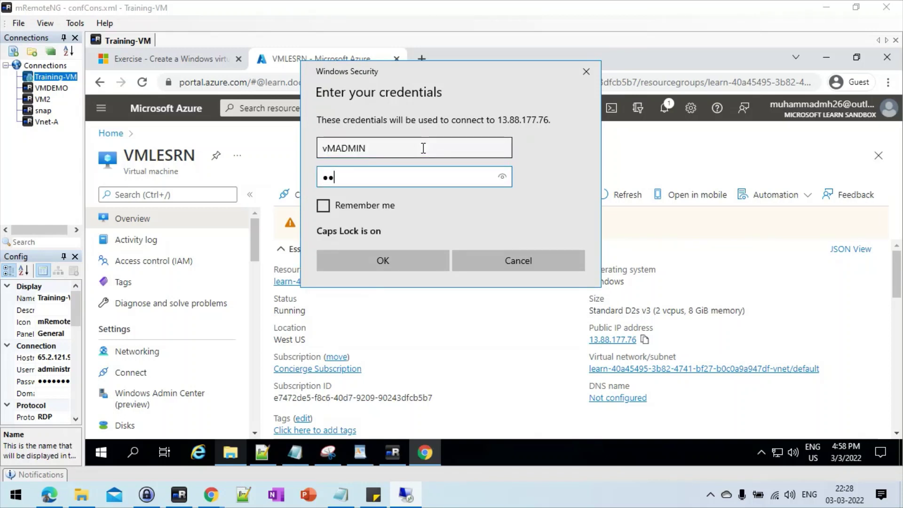
{"action": "key", "text": "BackSpace"}
{"action": "key", "text": "BackSpace"}
{"action": "key", "text": "Caps_Lock"}
{"action": "type", "text": "p"}
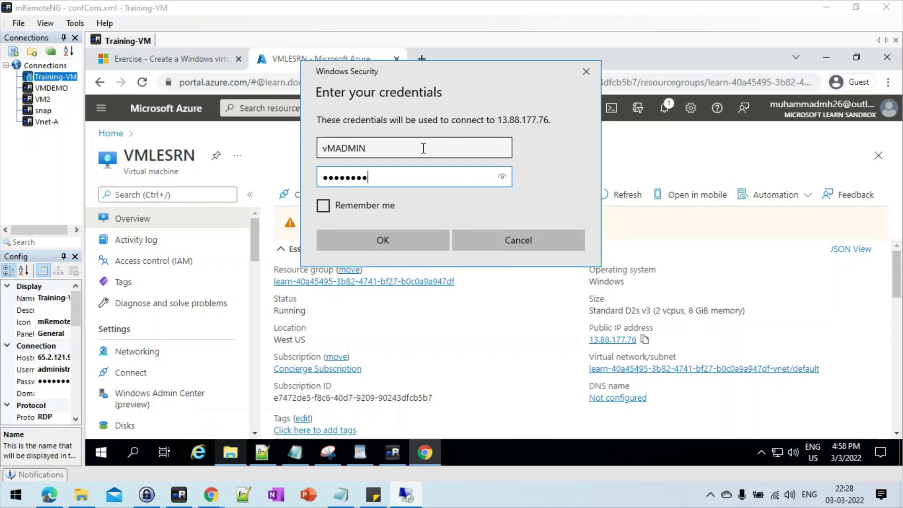
{"action": "type", "text": "12"}
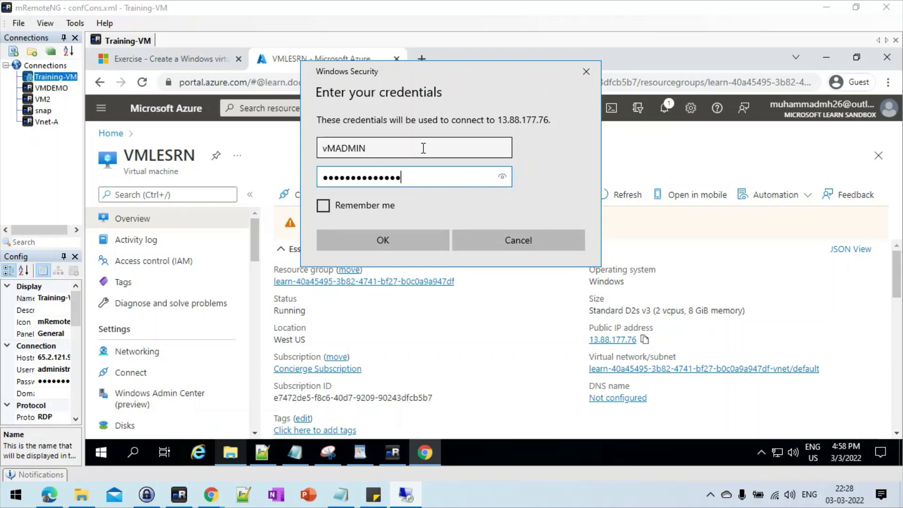
{"action": "key", "text": "Return"}
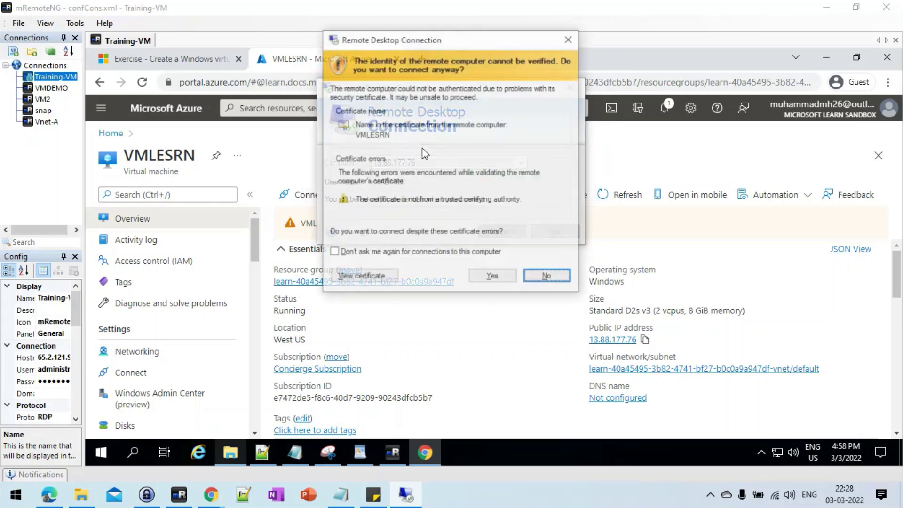
{"action": "left_click", "coordinate": [492, 275]}
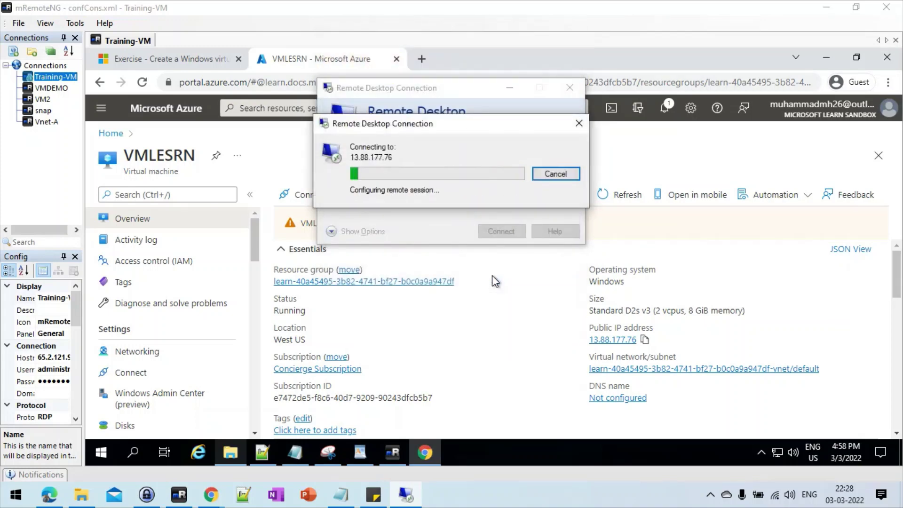